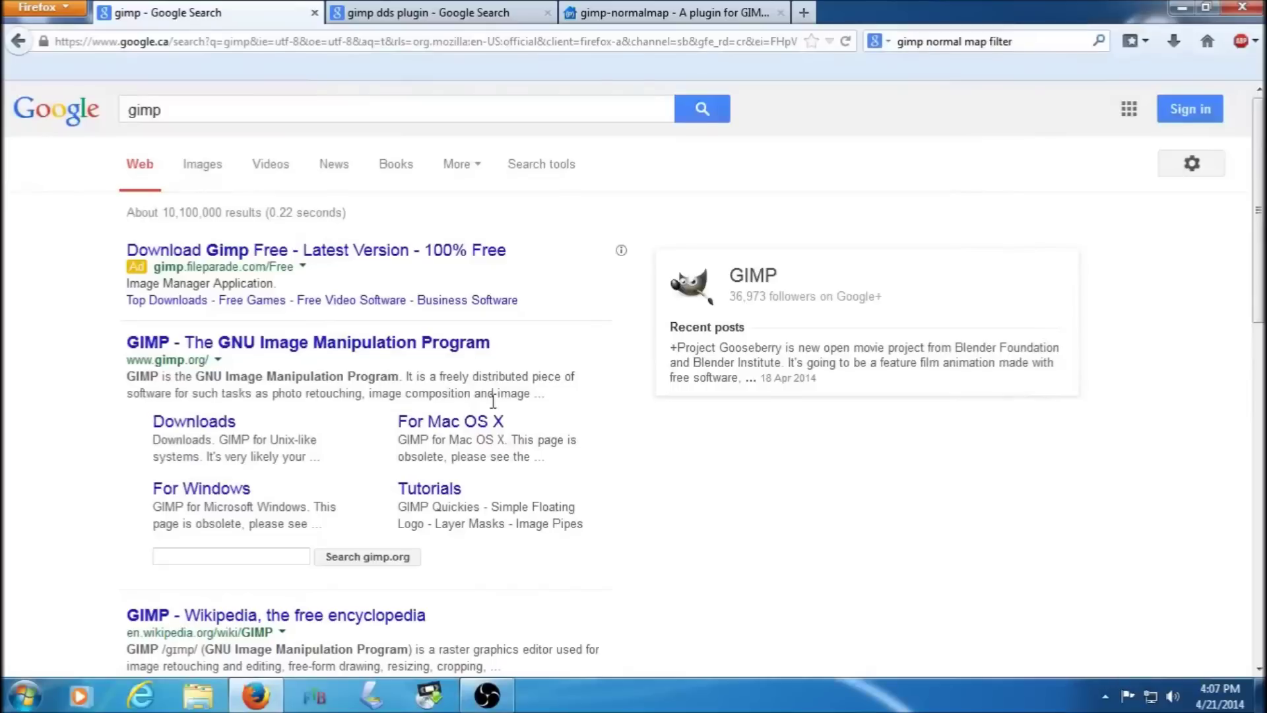
Save the GIMP 2.8.10 Windows installer from the Downloads page on gimp.org
click(255, 345)
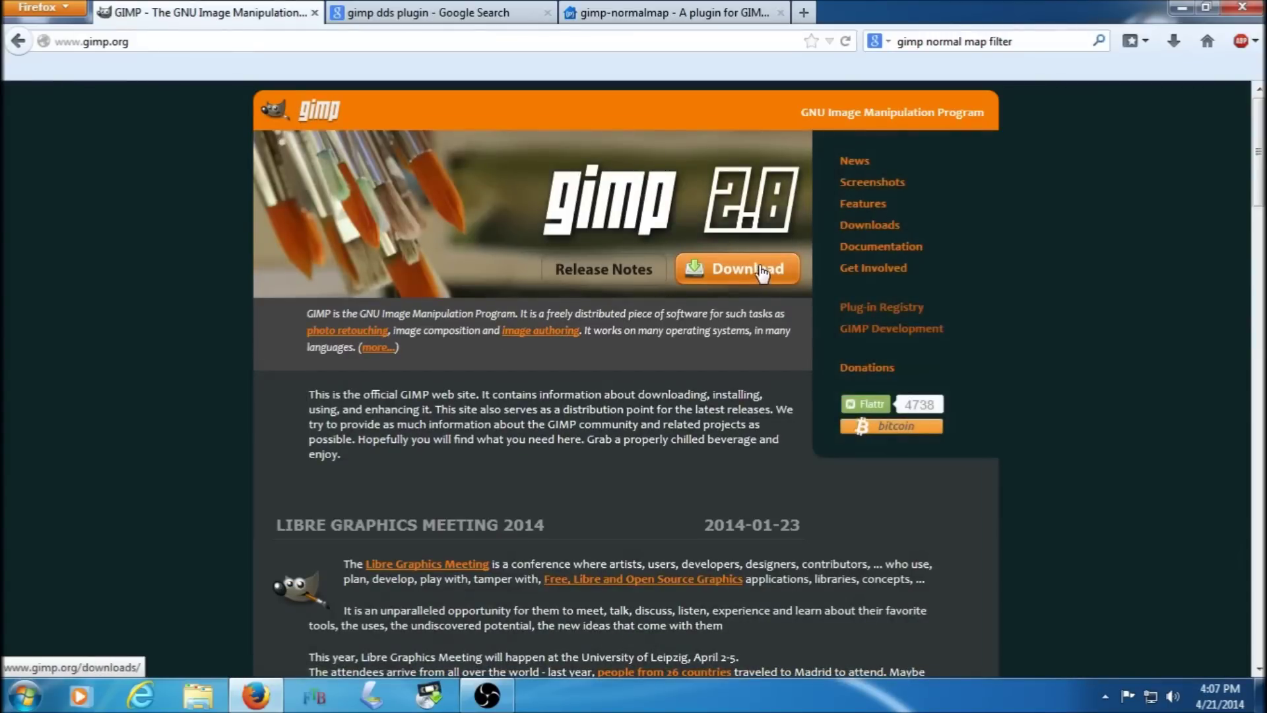
click(712, 271)
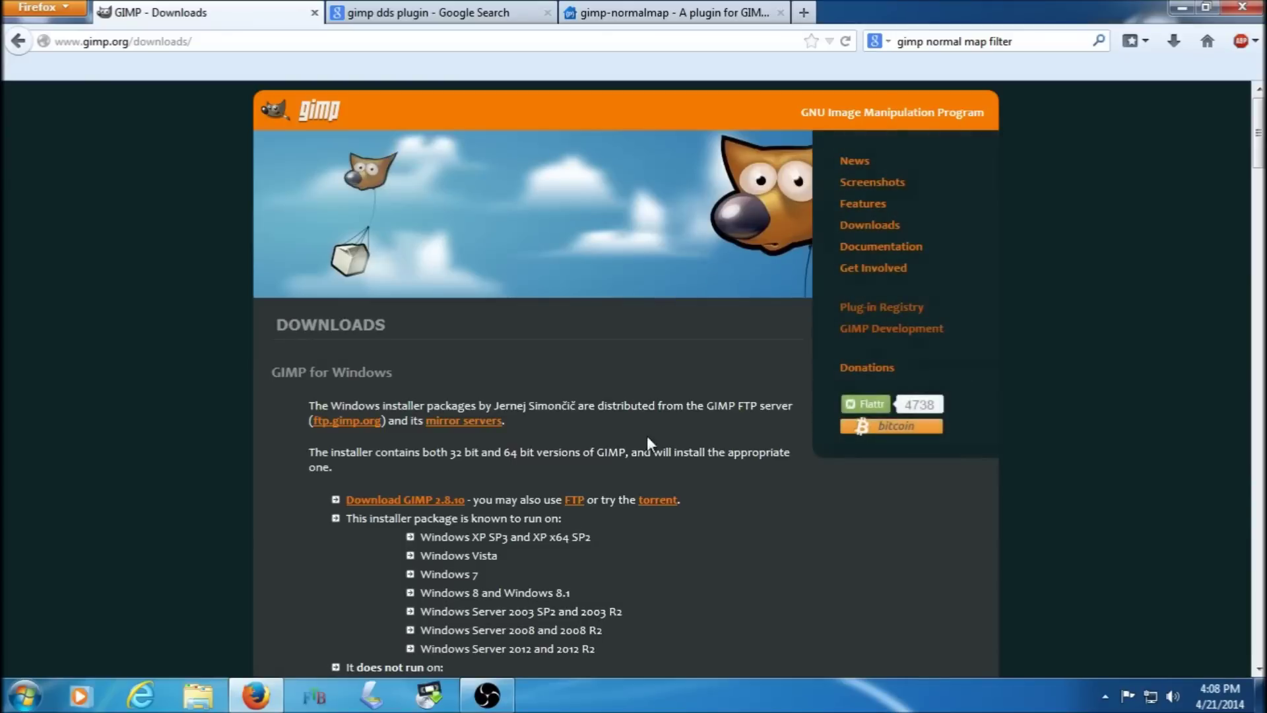
scroll(437, 504, down, 5)
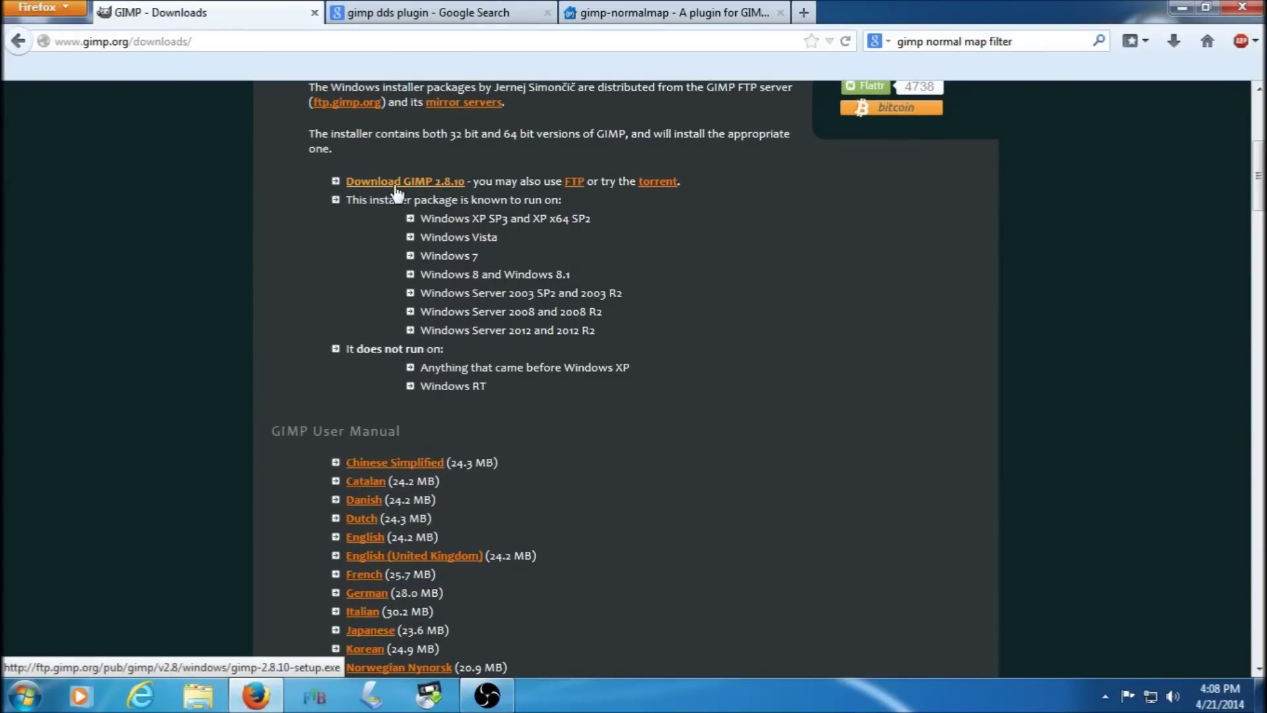
click(435, 188)
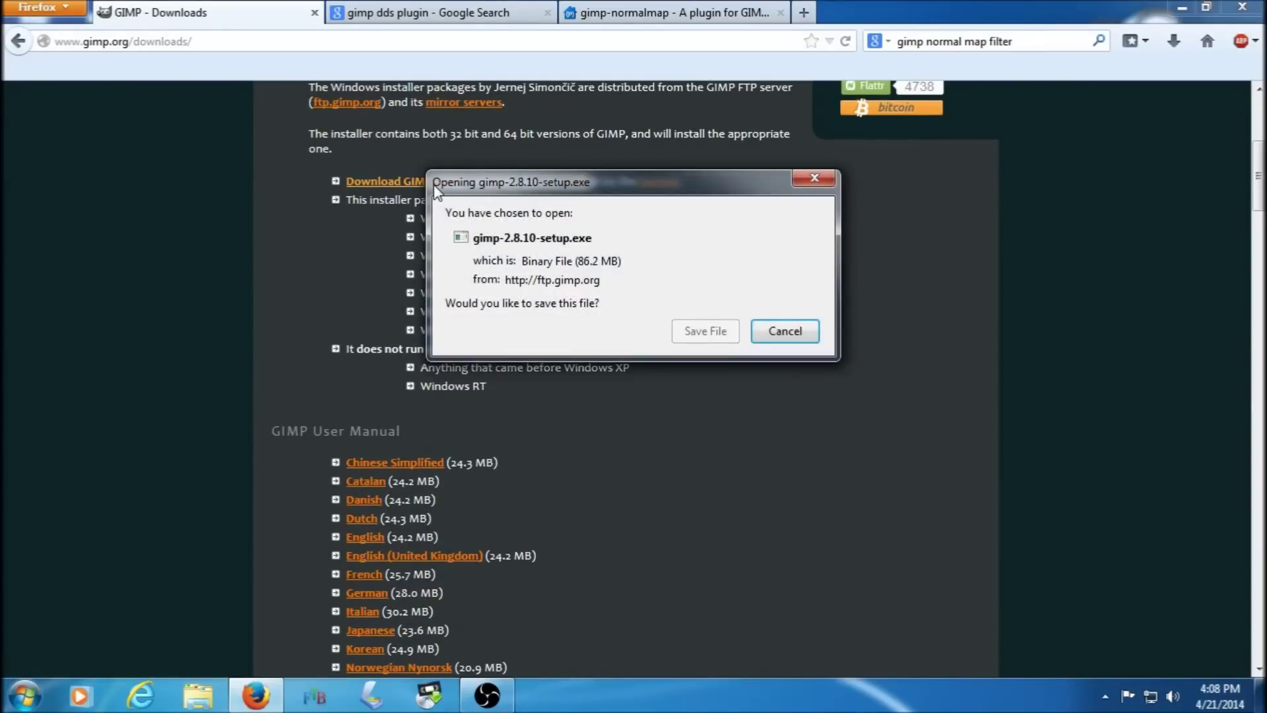
click(705, 333)
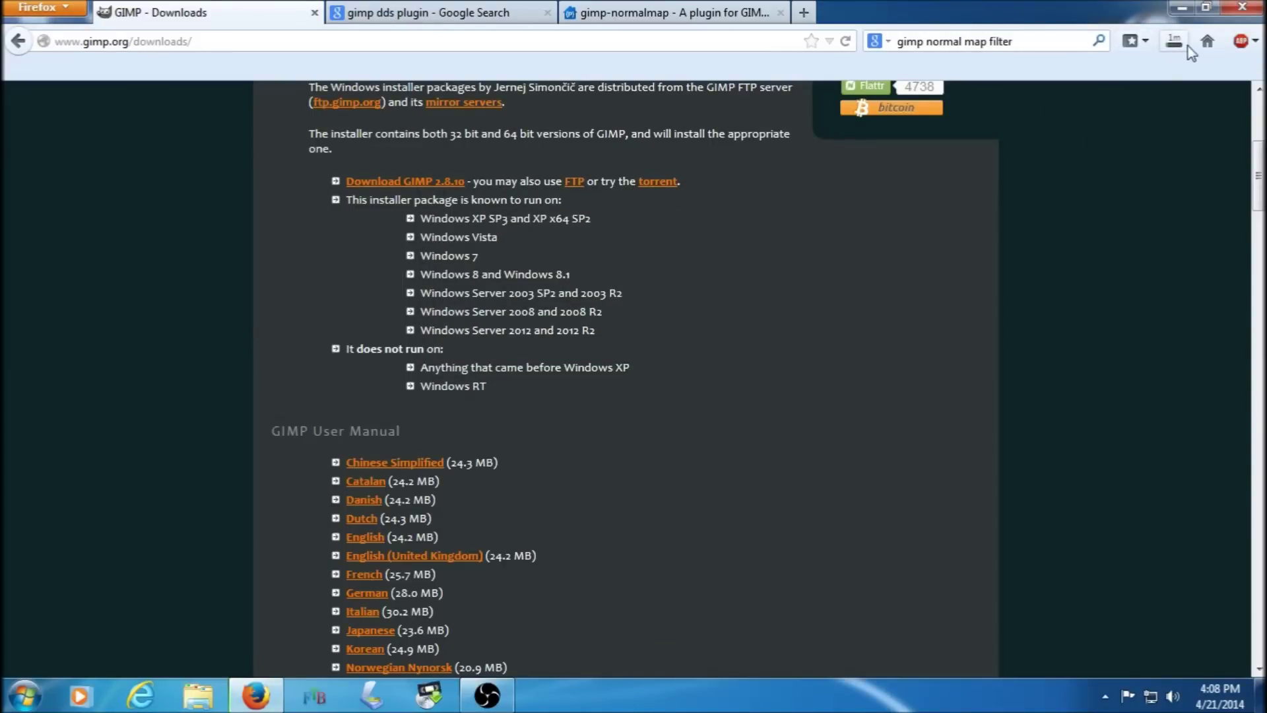
click(436, 8)
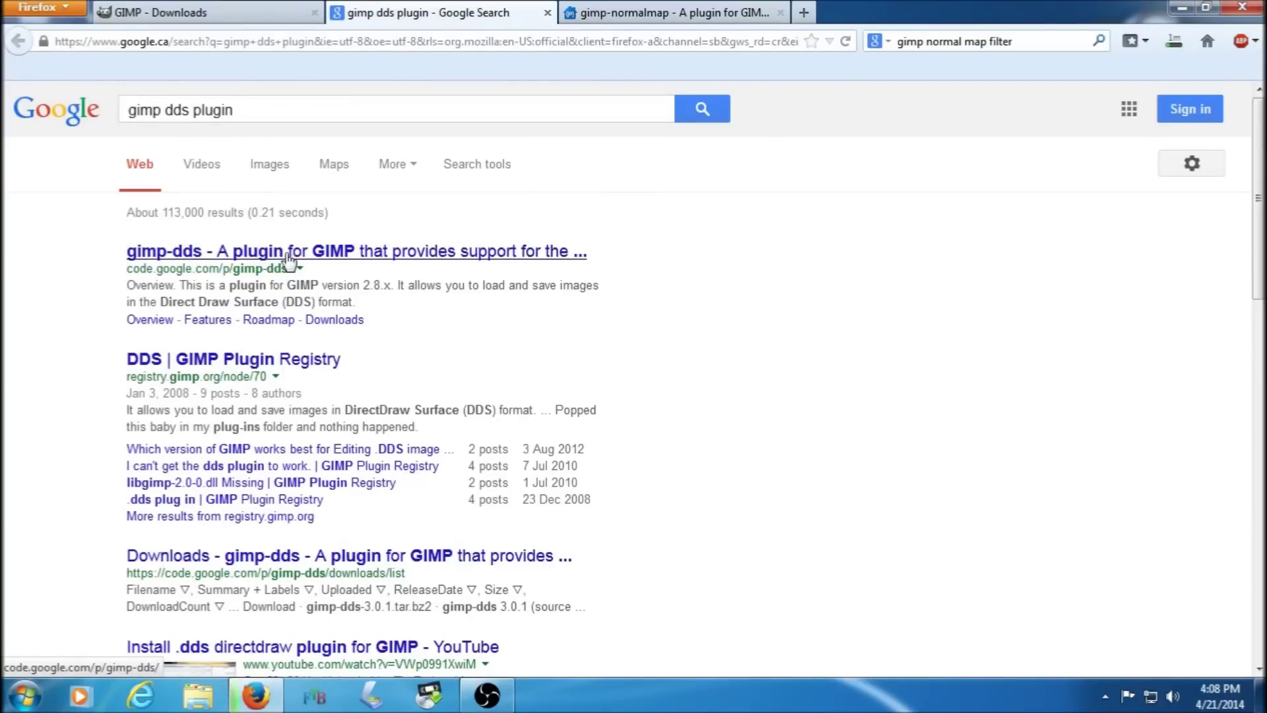
Save gimp-dds-win64-3.0.1.zip to disk from the gimp-dds project's Downloads list
click(334, 256)
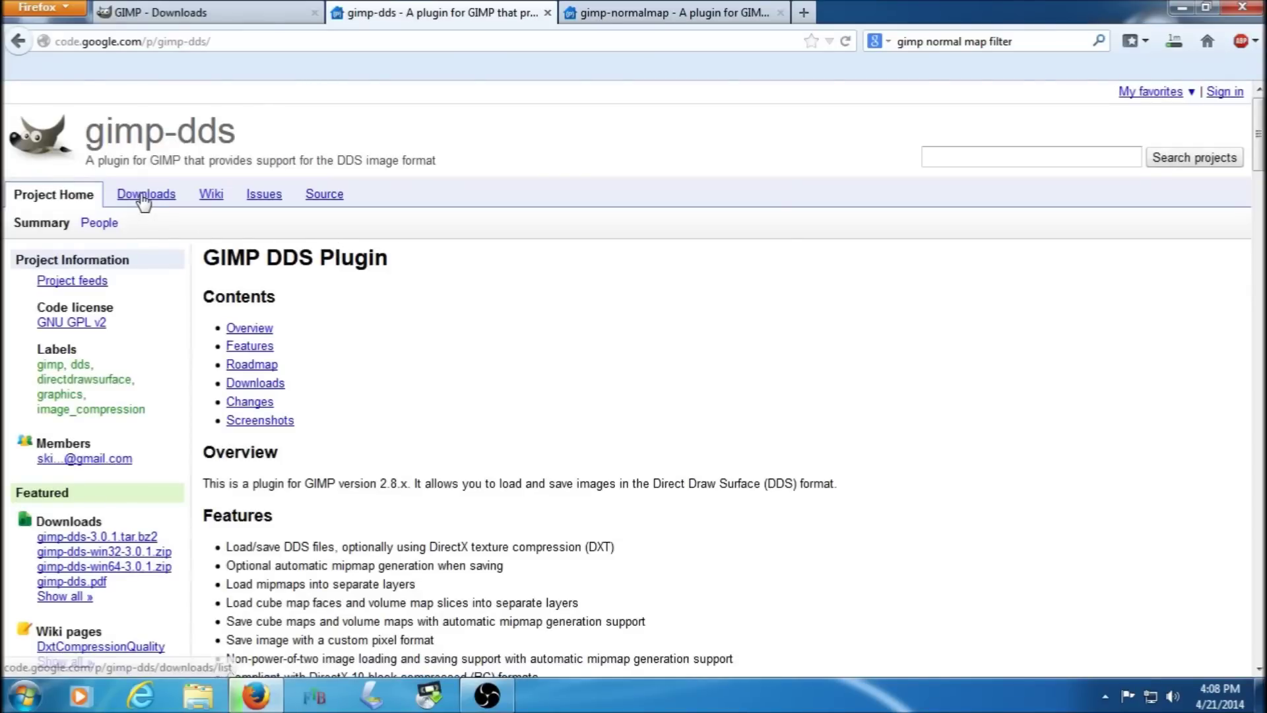
click(144, 195)
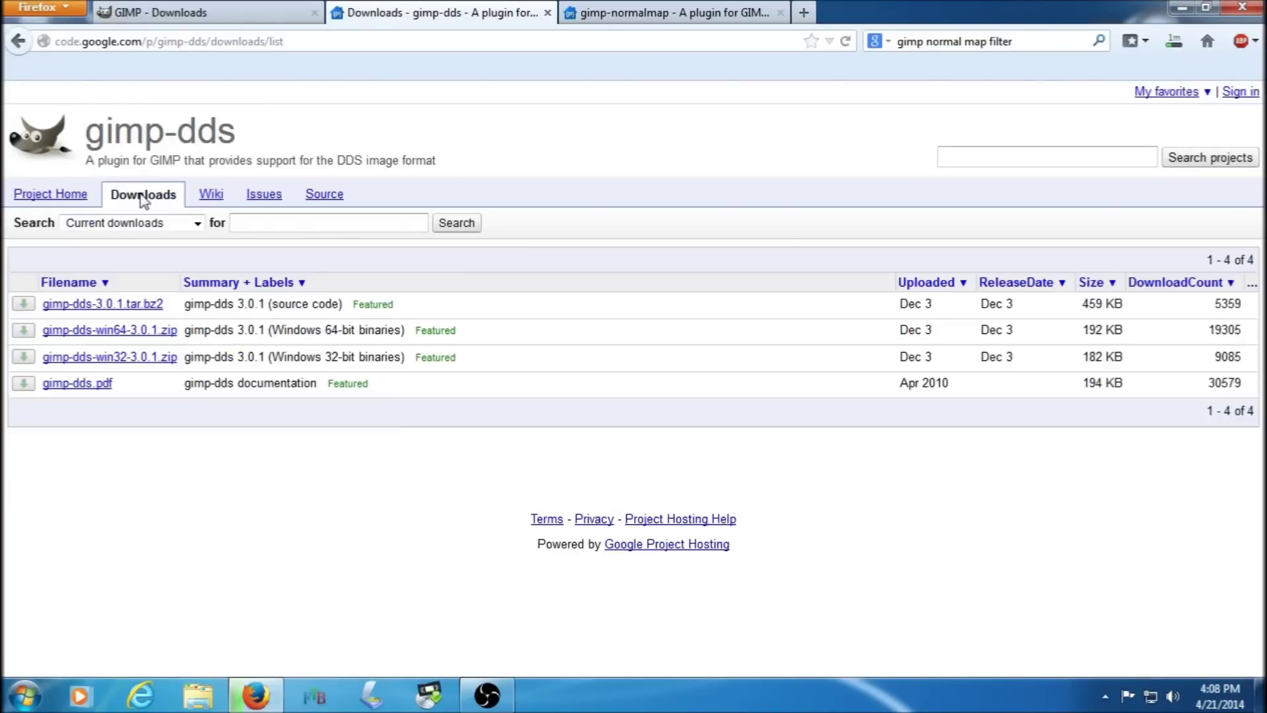
click(129, 333)
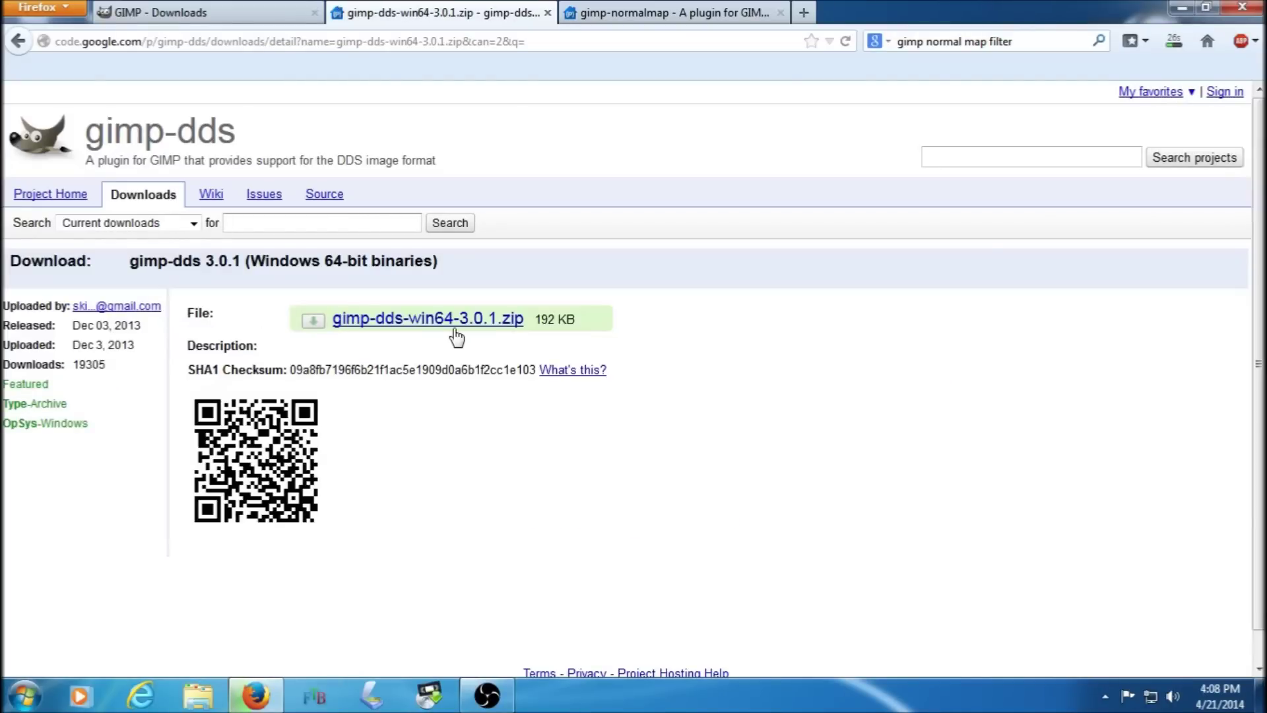
click(452, 323)
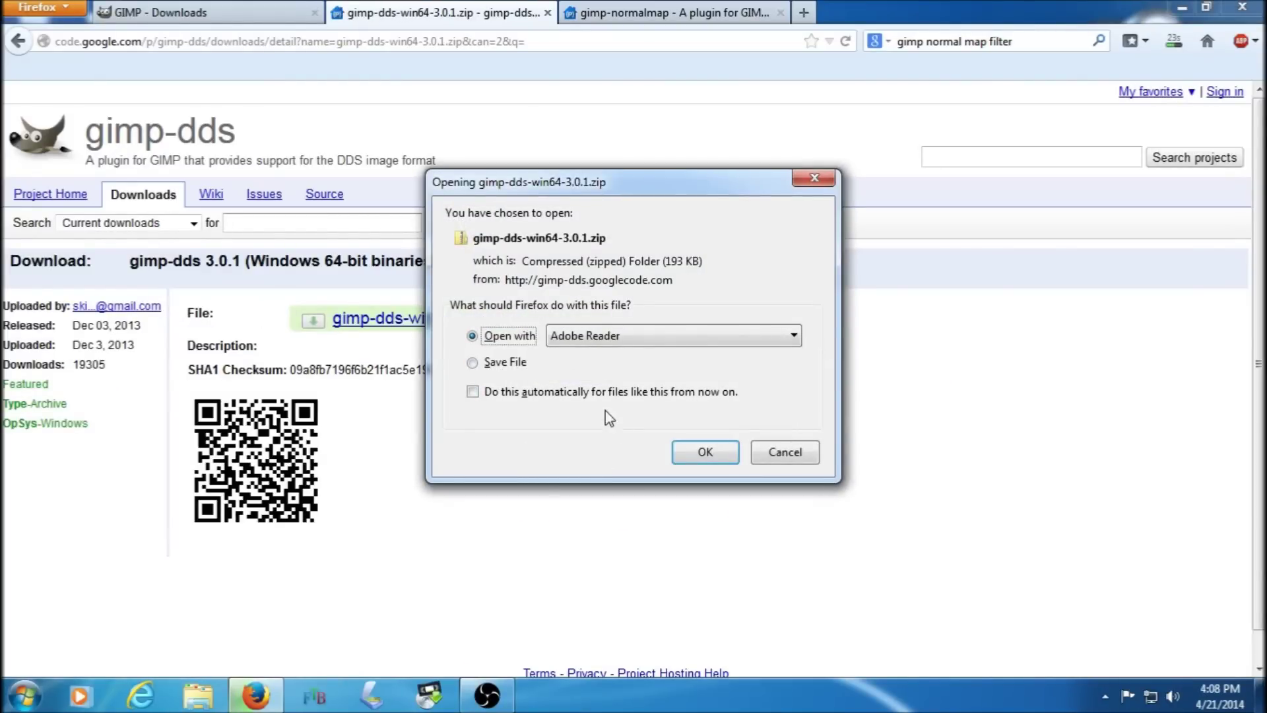
click(487, 363)
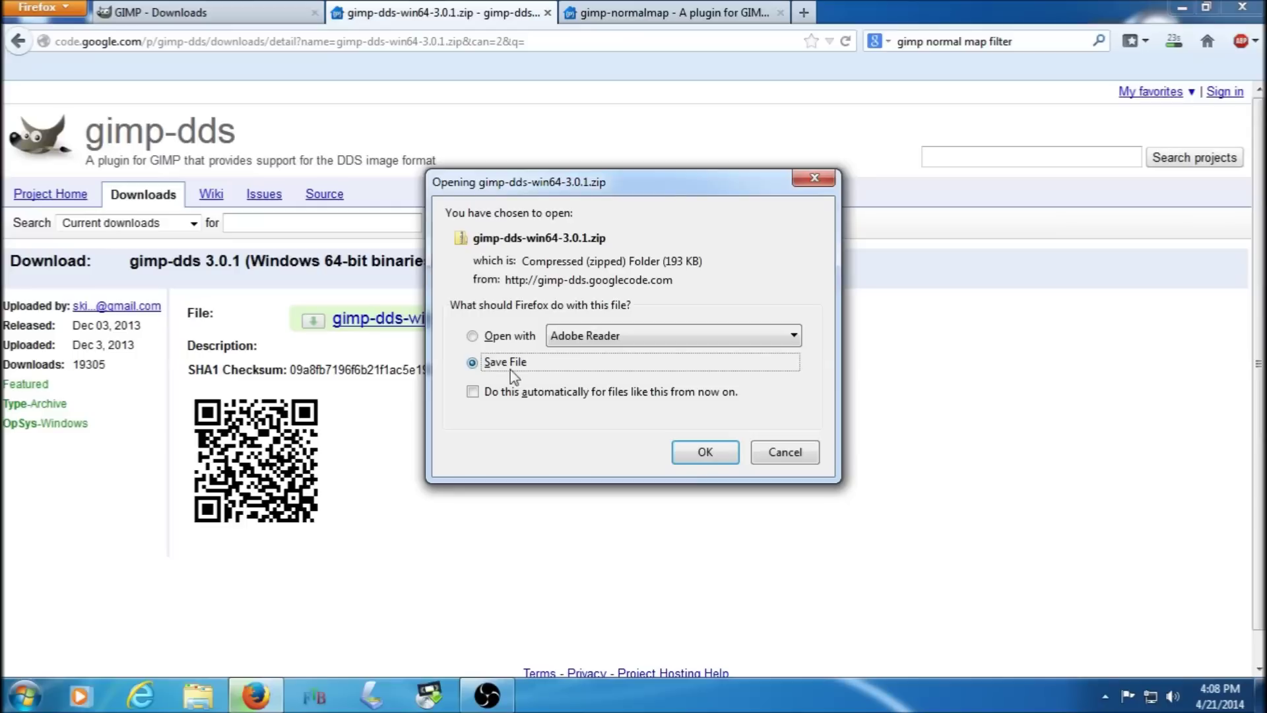
click(705, 453)
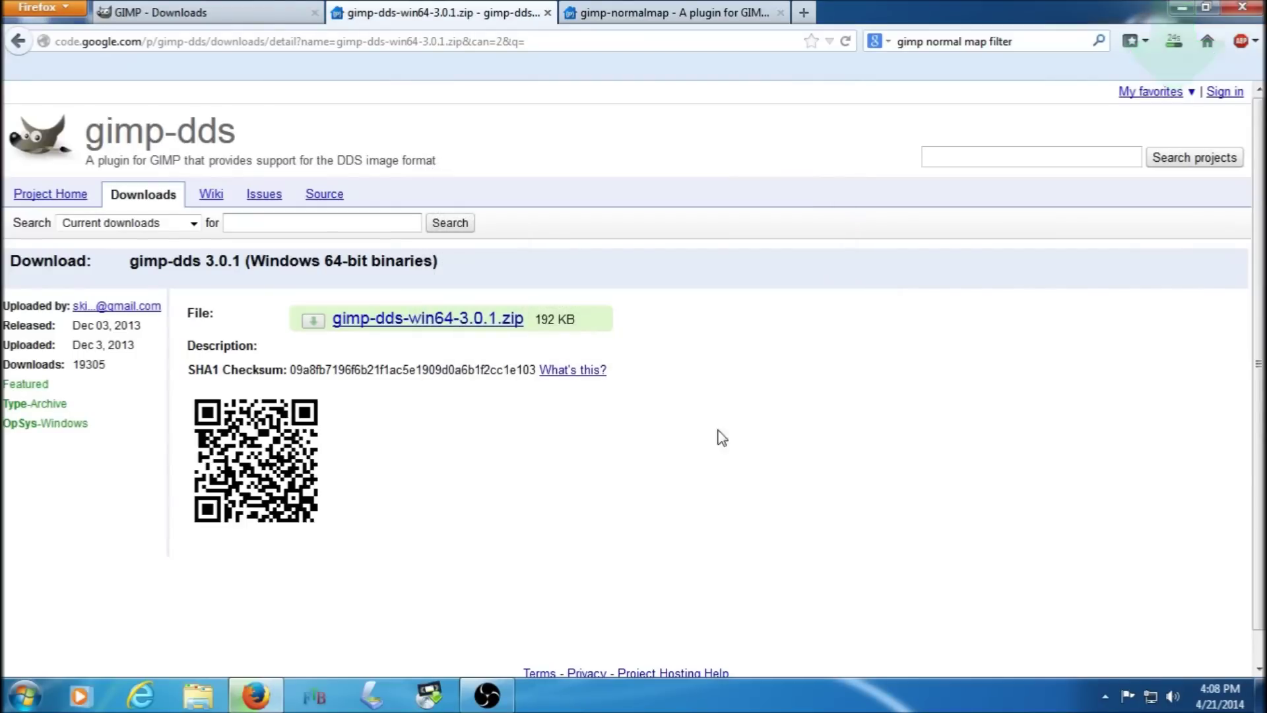
Save gimp-normalmap-win64-1.2.3.zip, then close the gimp-dds and gimp-normalmap tabs
click(641, 13)
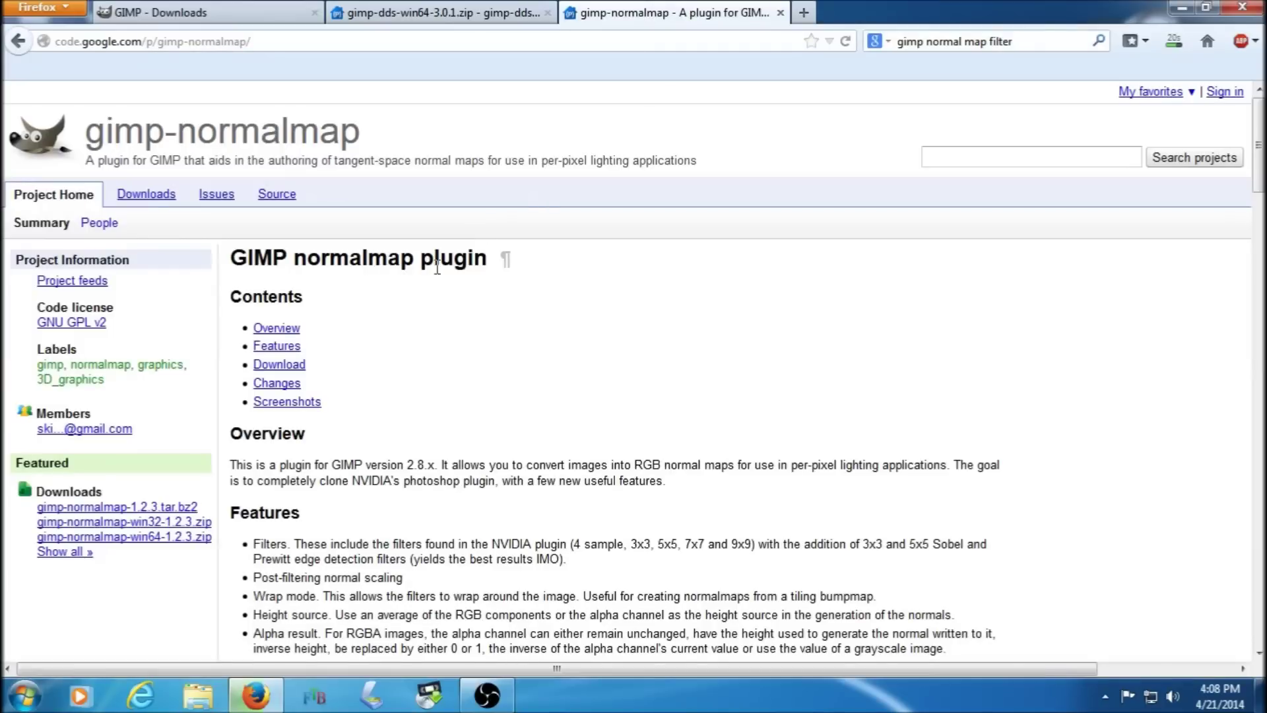
click(146, 200)
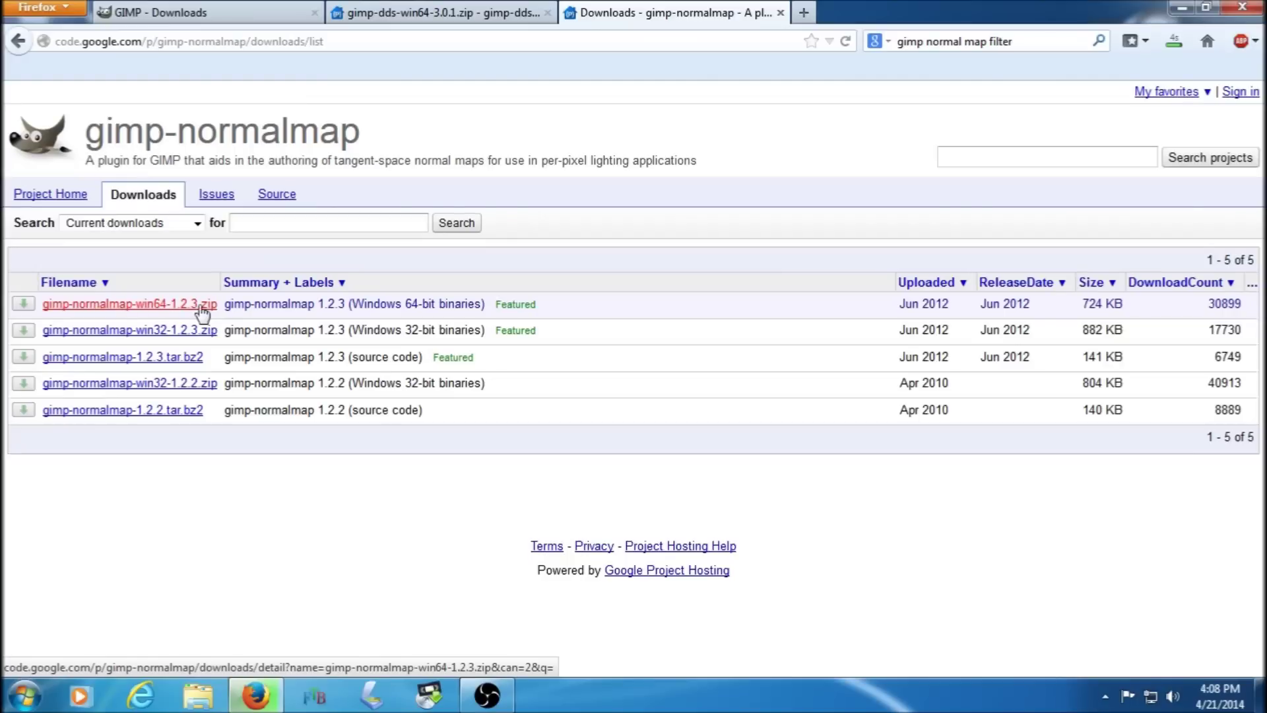
click(155, 305)
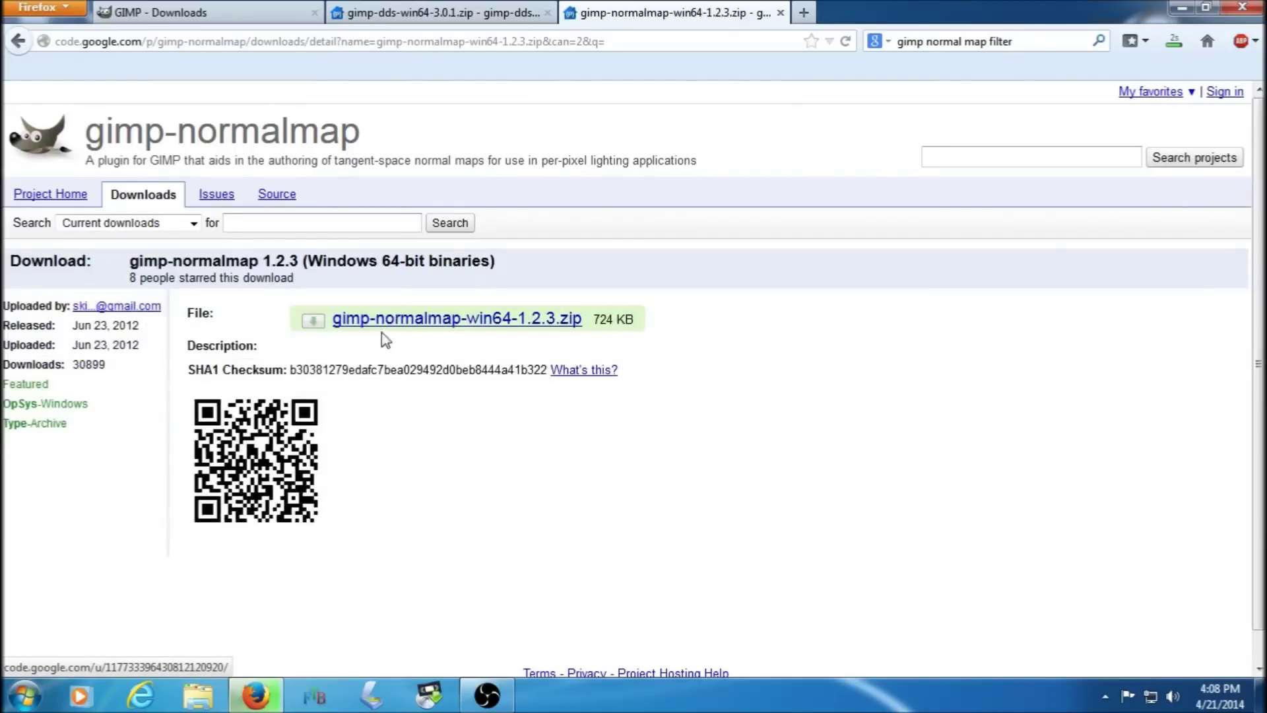
click(441, 323)
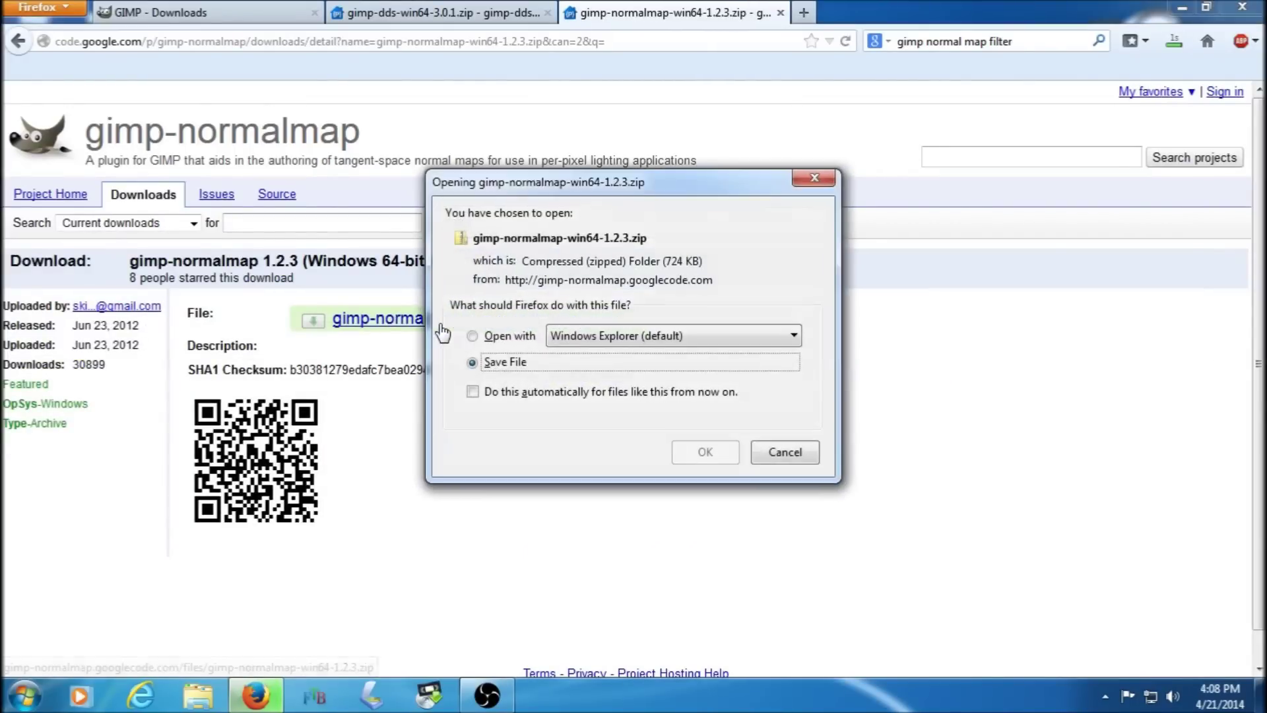
click(698, 453)
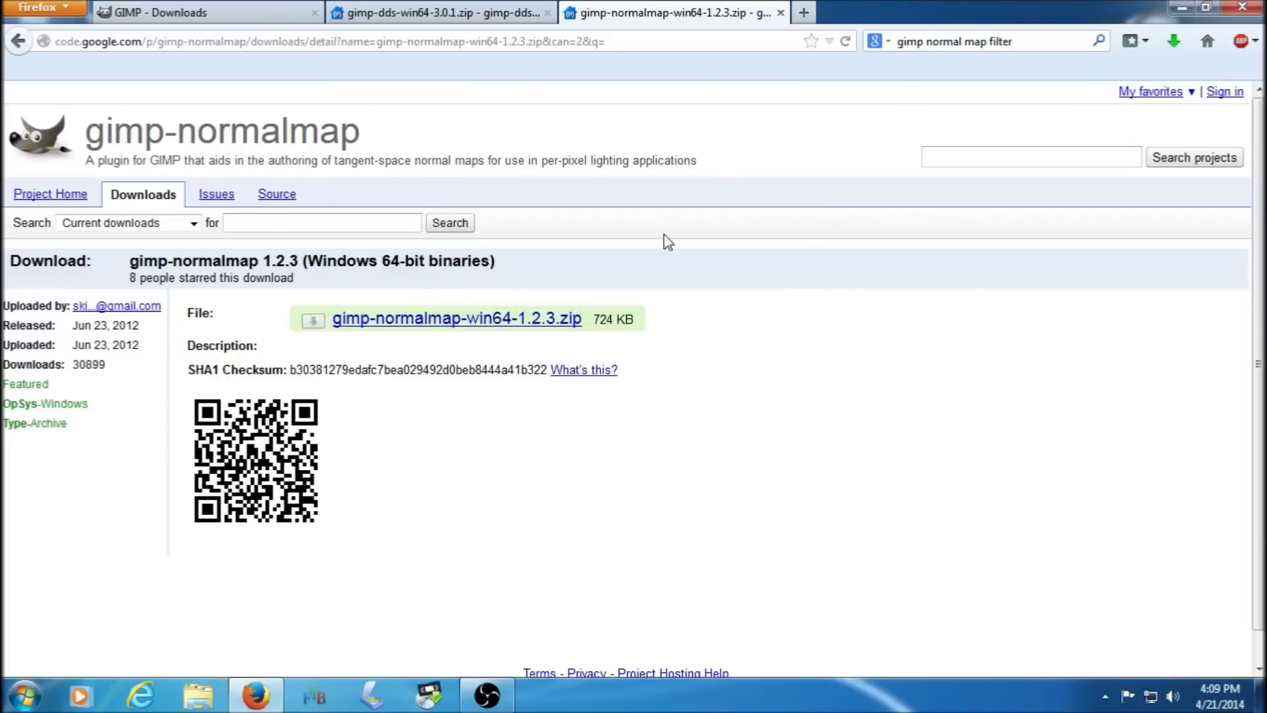
click(548, 14)
click(547, 14)
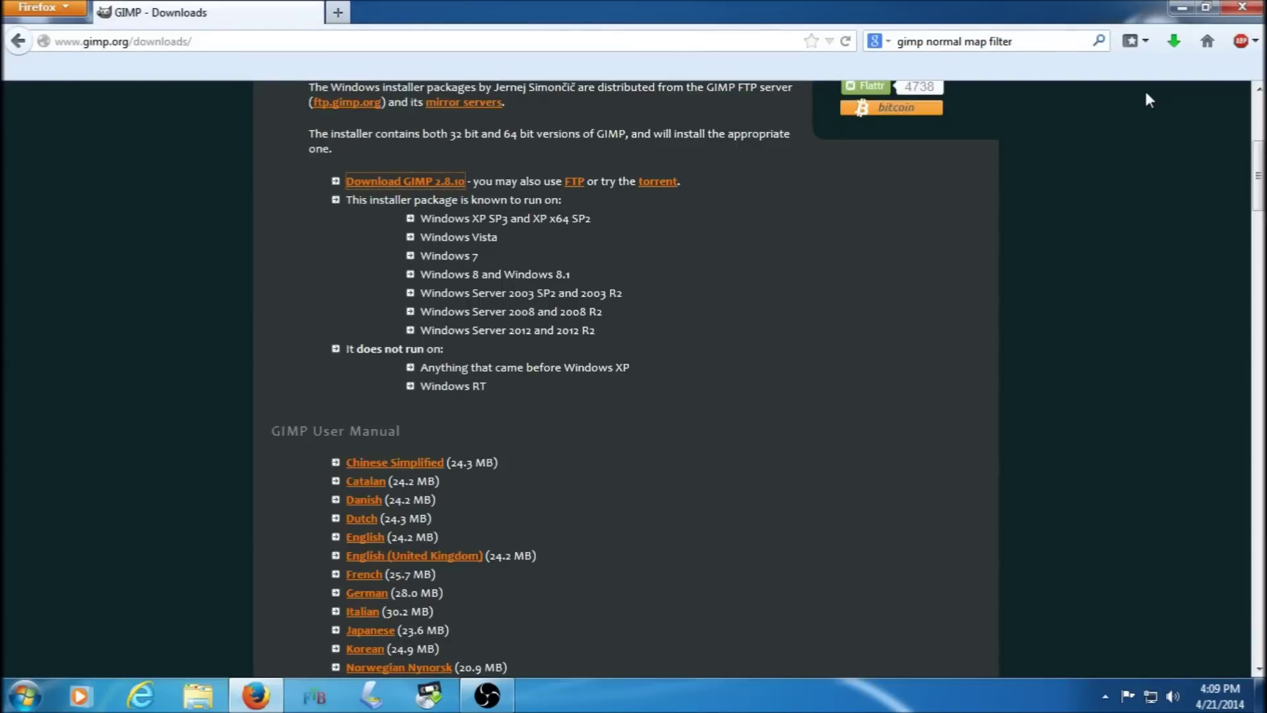
Run gimp-2.8.10-setup in English with default settings and finish the wizard
click(1176, 7)
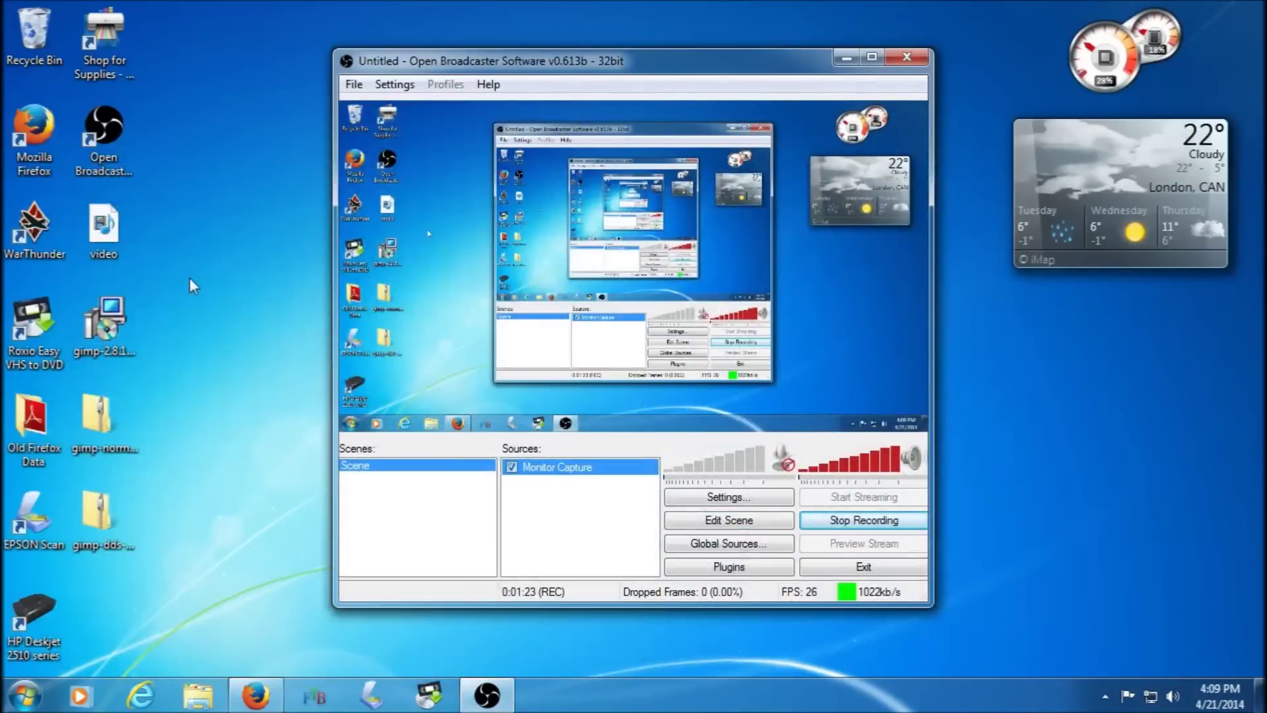
double_click(122, 320)
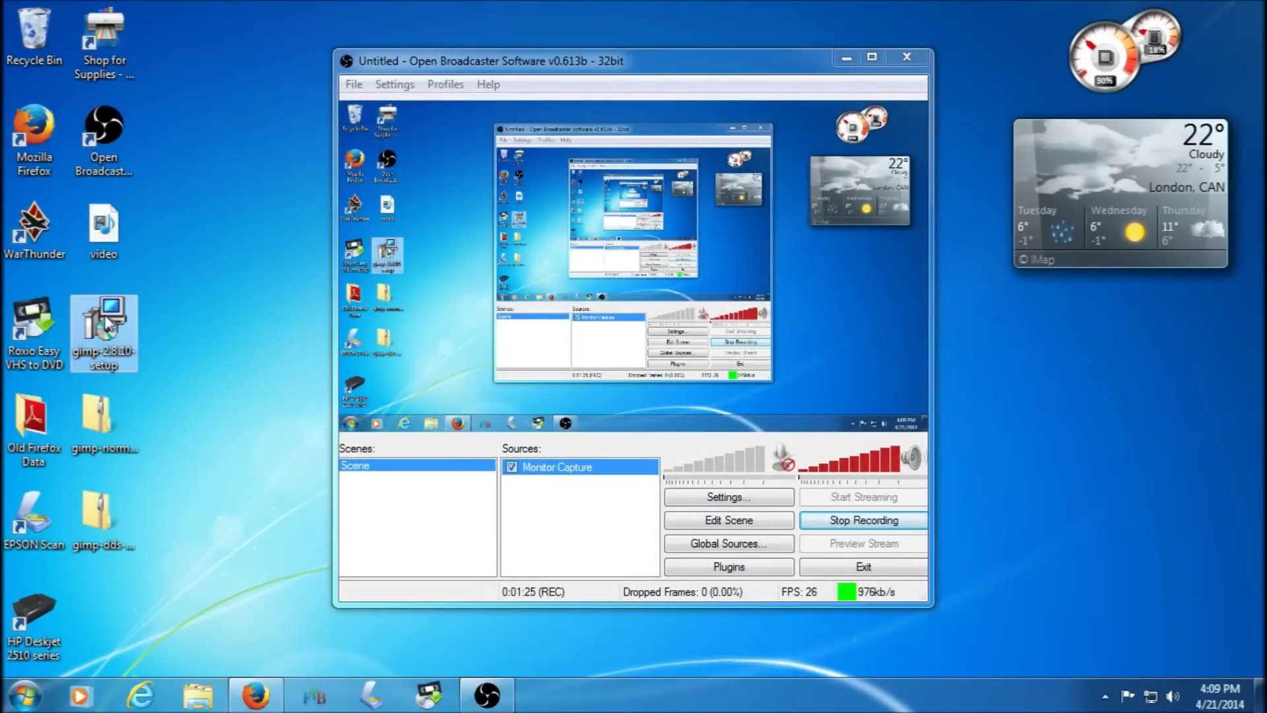
click(690, 364)
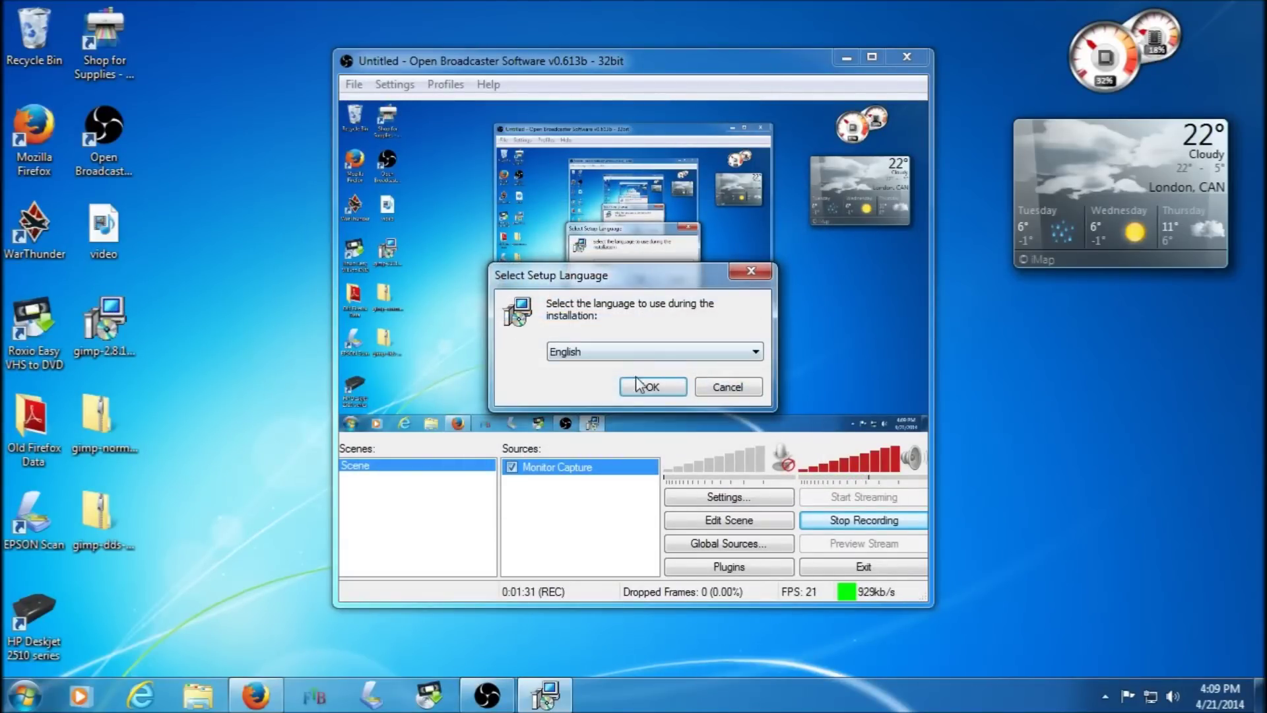
click(653, 387)
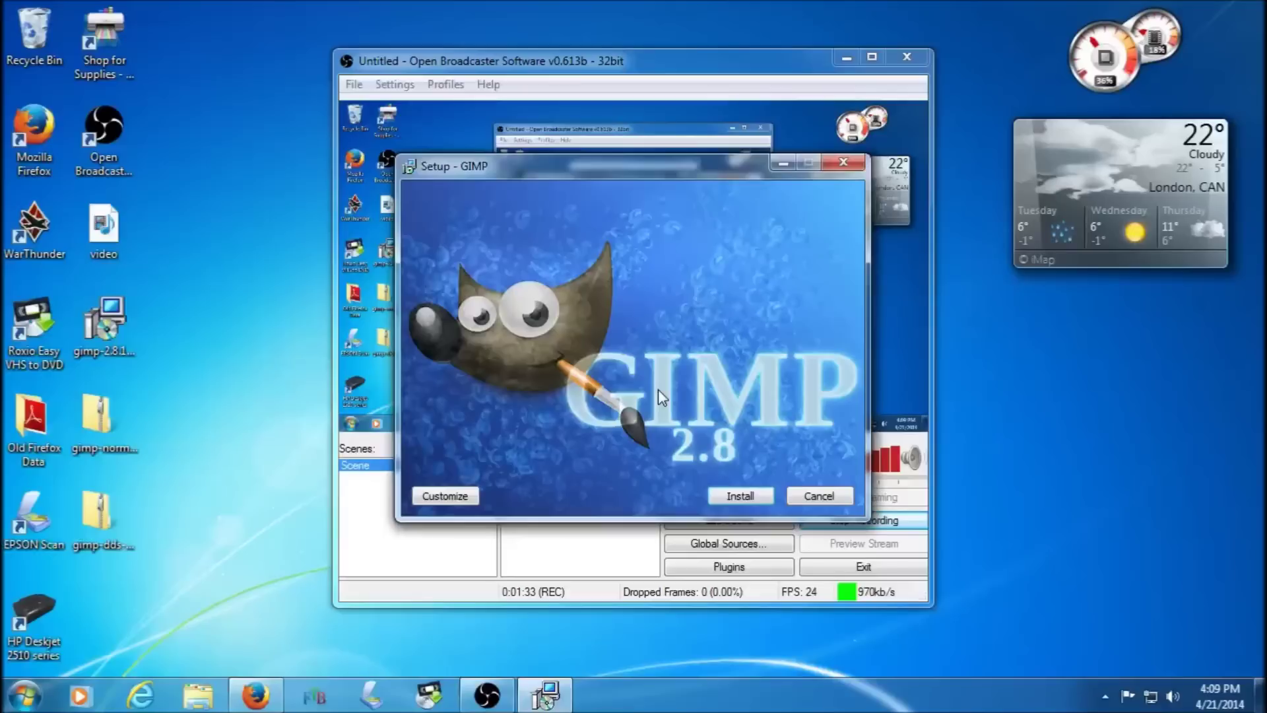
click(733, 495)
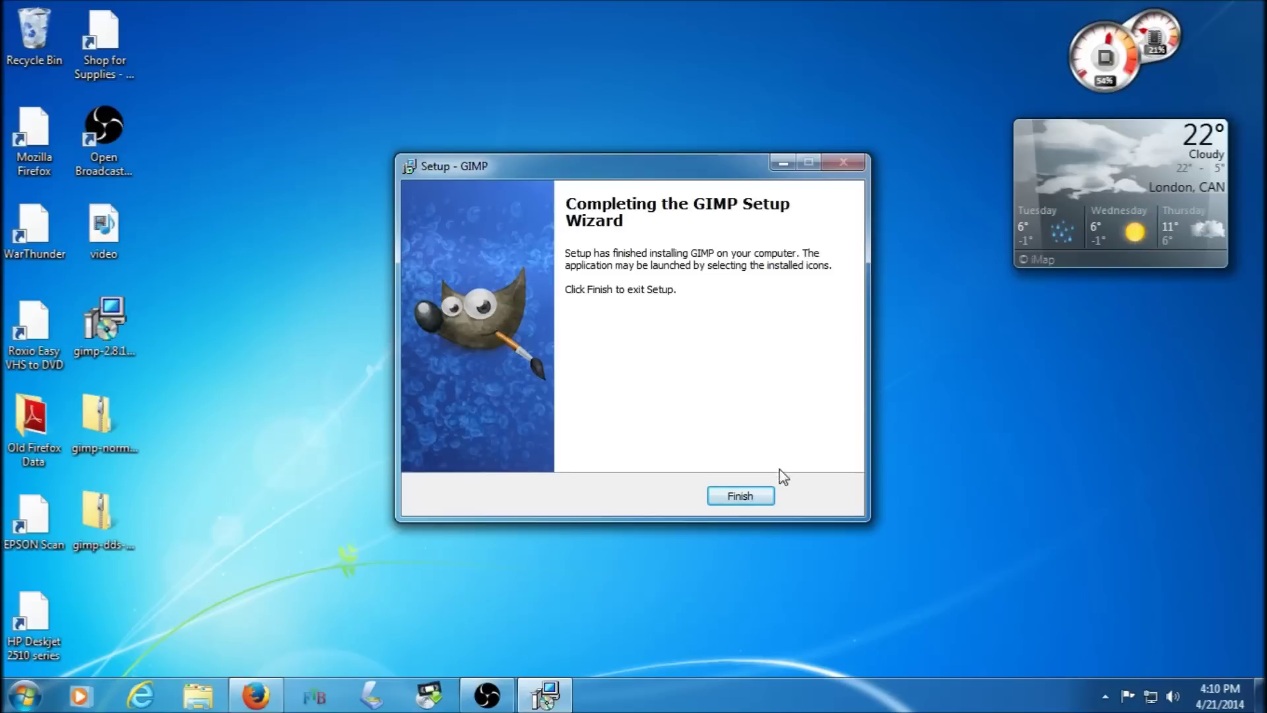
click(740, 496)
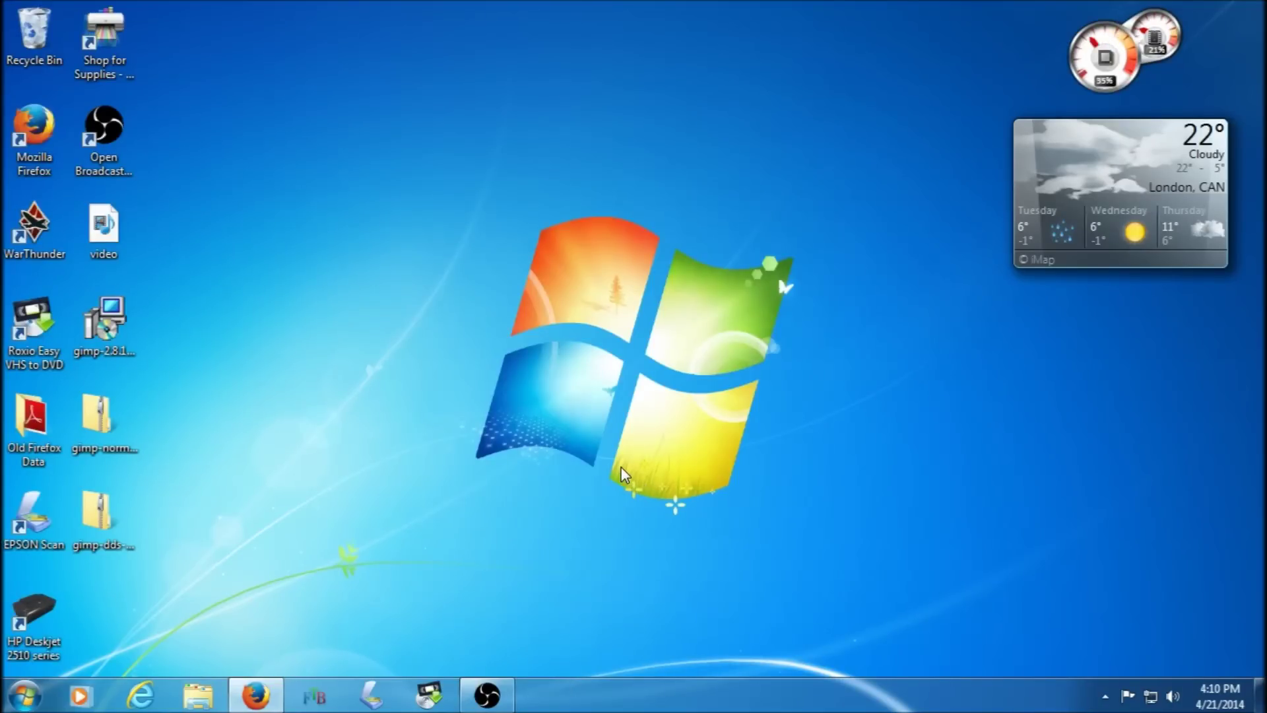
Search the Start menu for 'gimp' and open the gimp-normalmap-win64-1.2.3 zip's contents
click(25, 694)
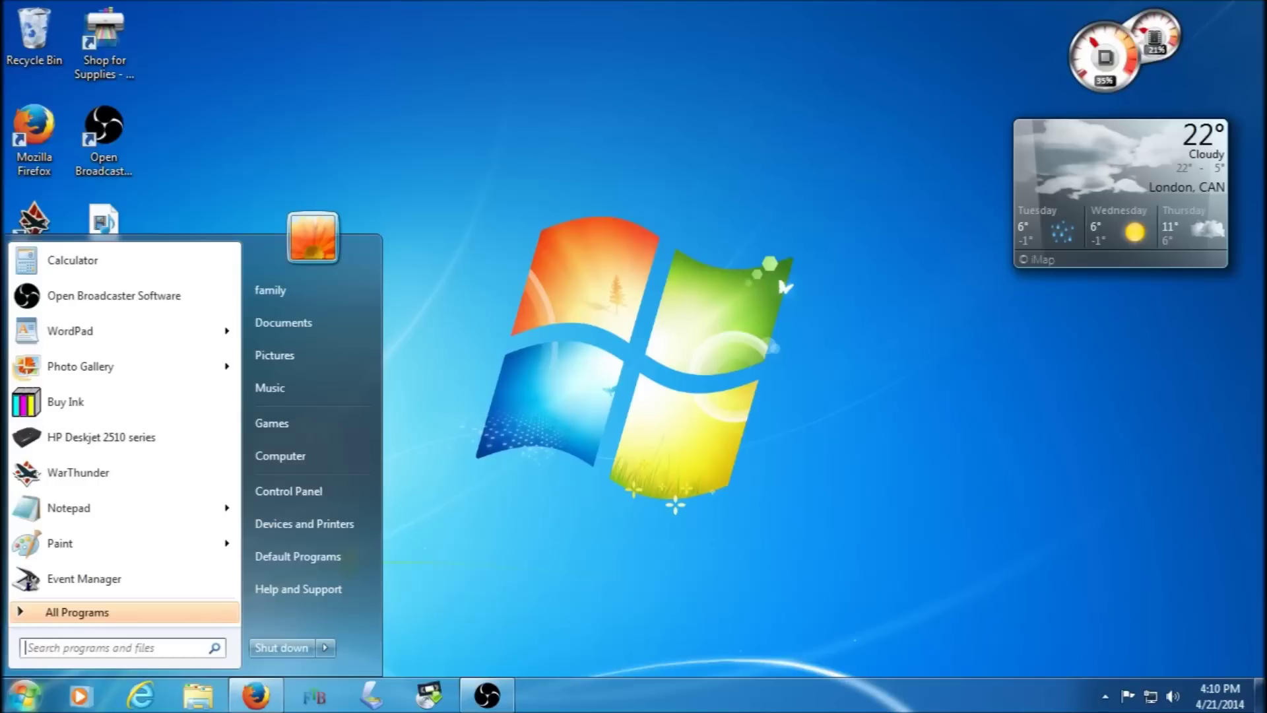
click(95, 646)
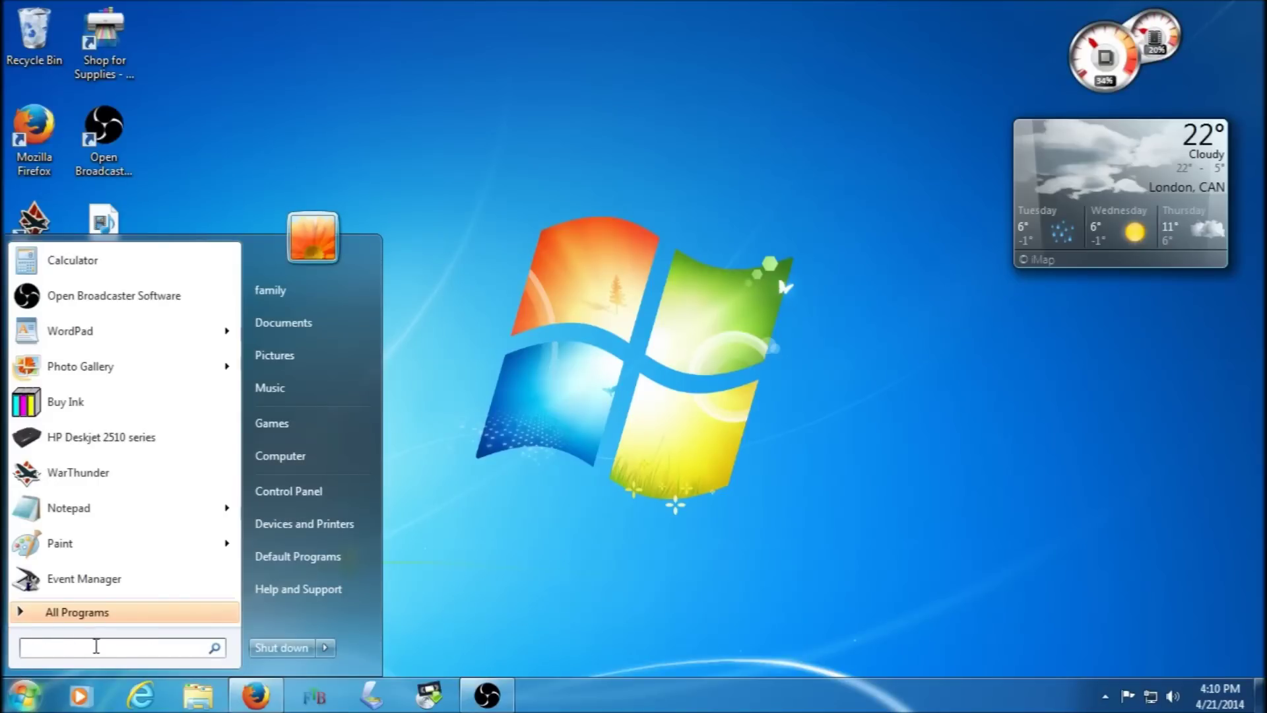
text(gimp)
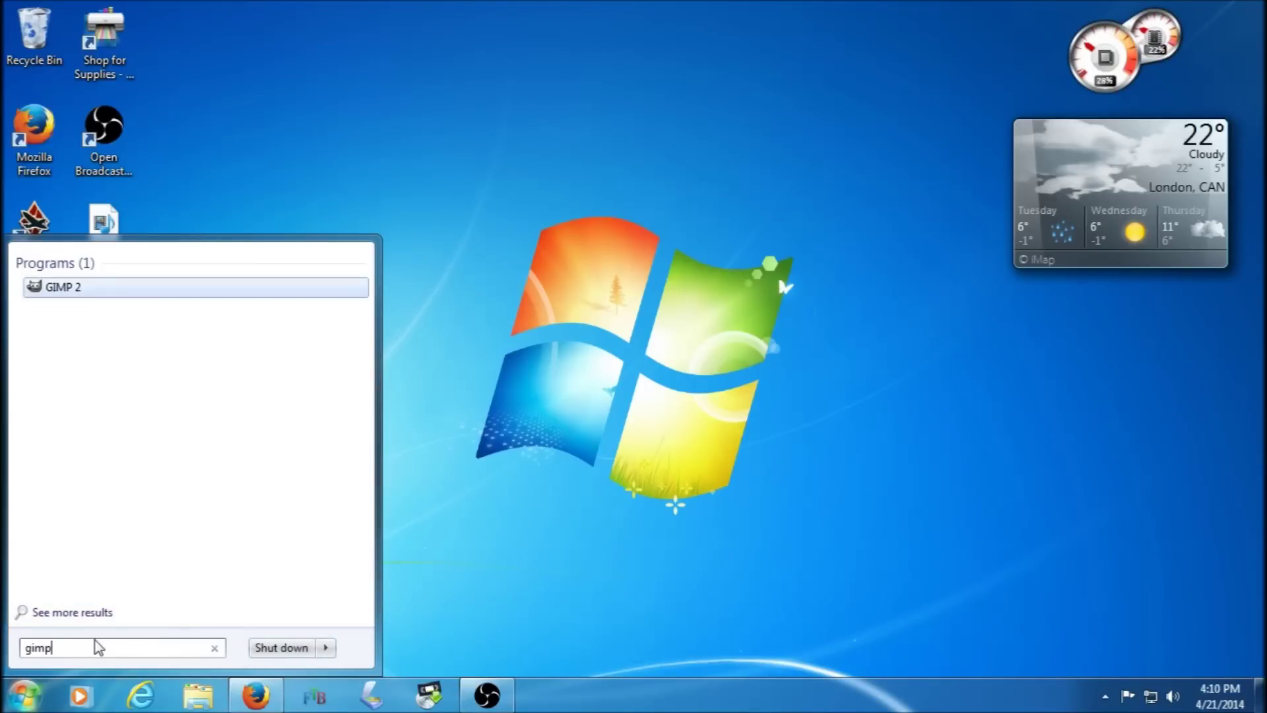
click(78, 287)
double_click(116, 425)
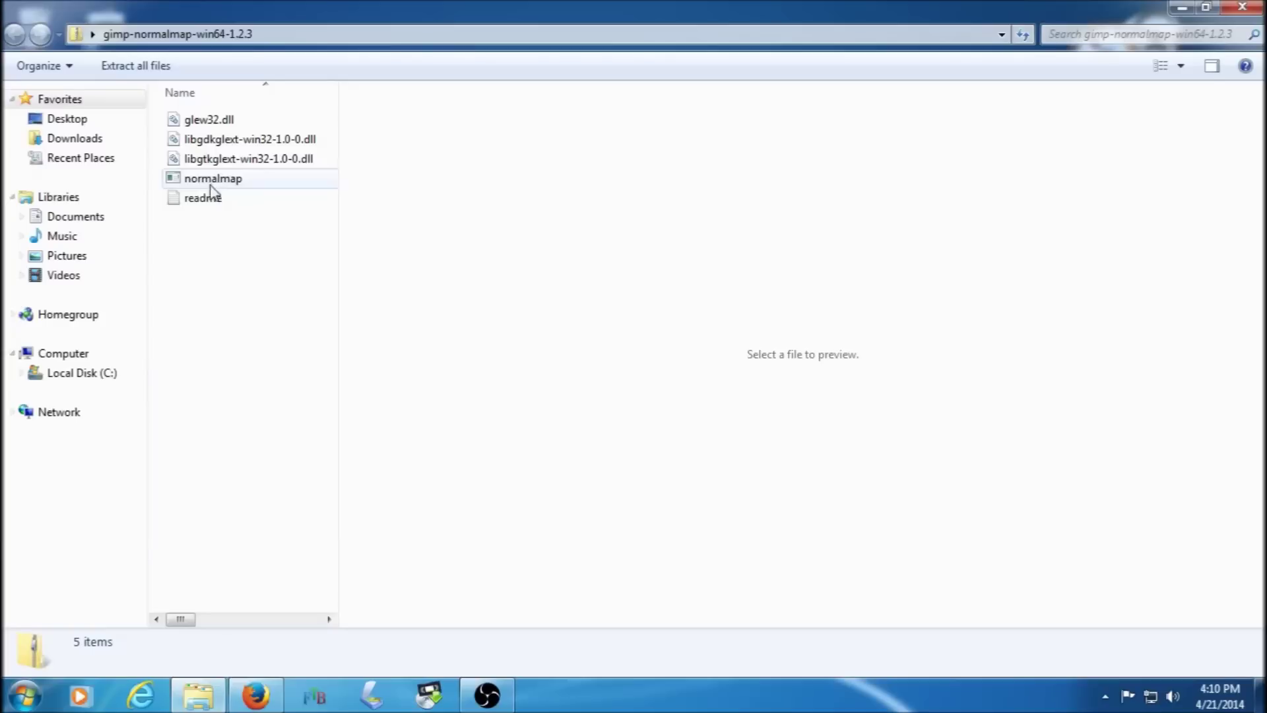
Open the zip's readme in Notepad, reposition and widen it, then open Computer
double_click(211, 199)
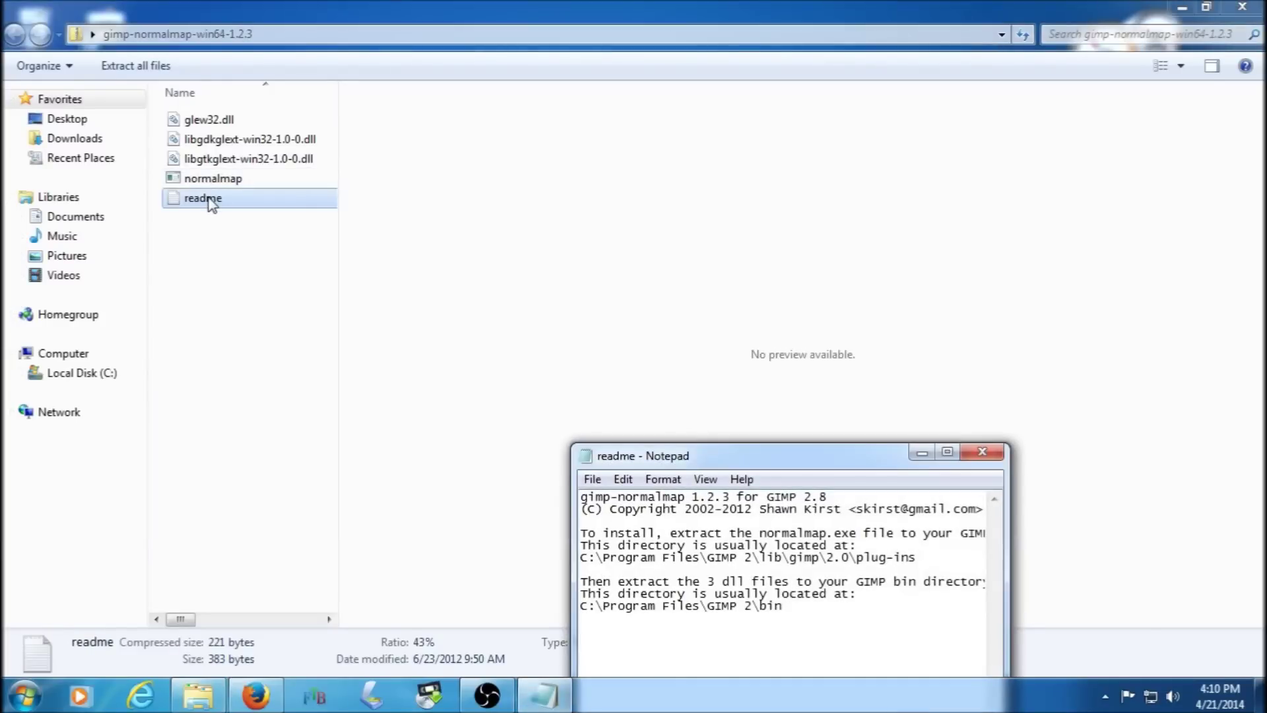
drag(696, 461, 656, 253)
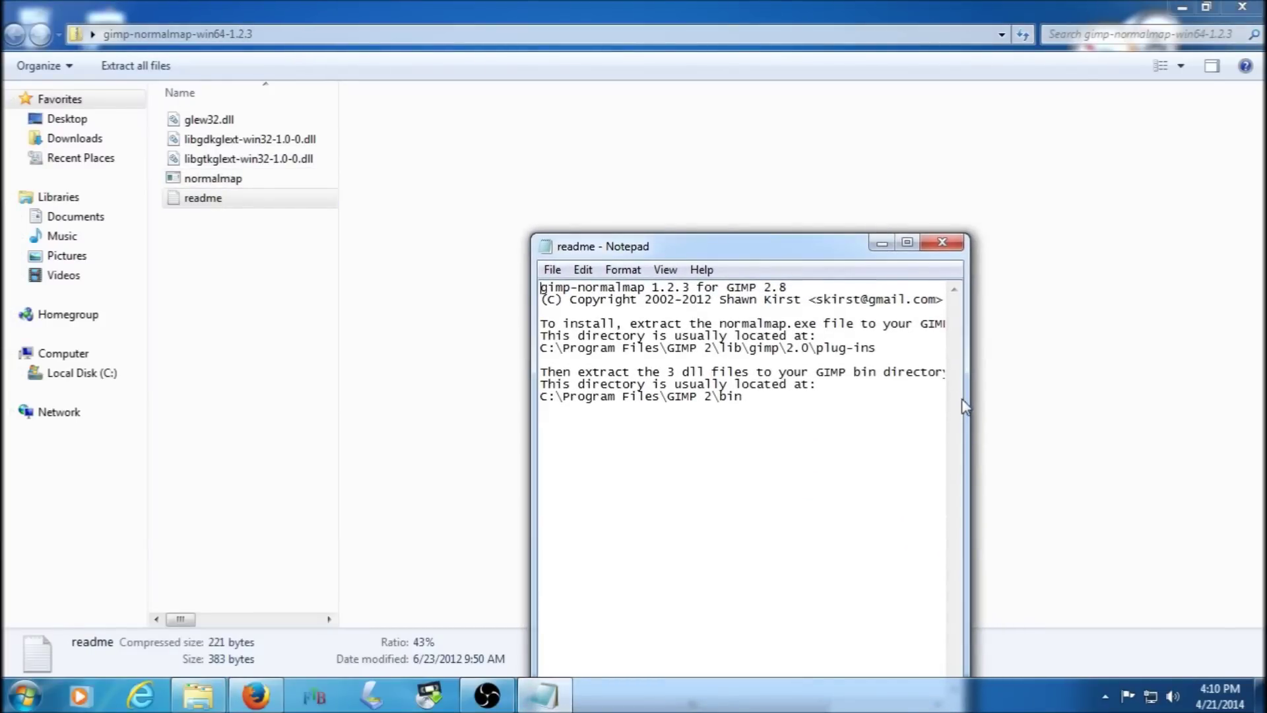
key(alt+F4)
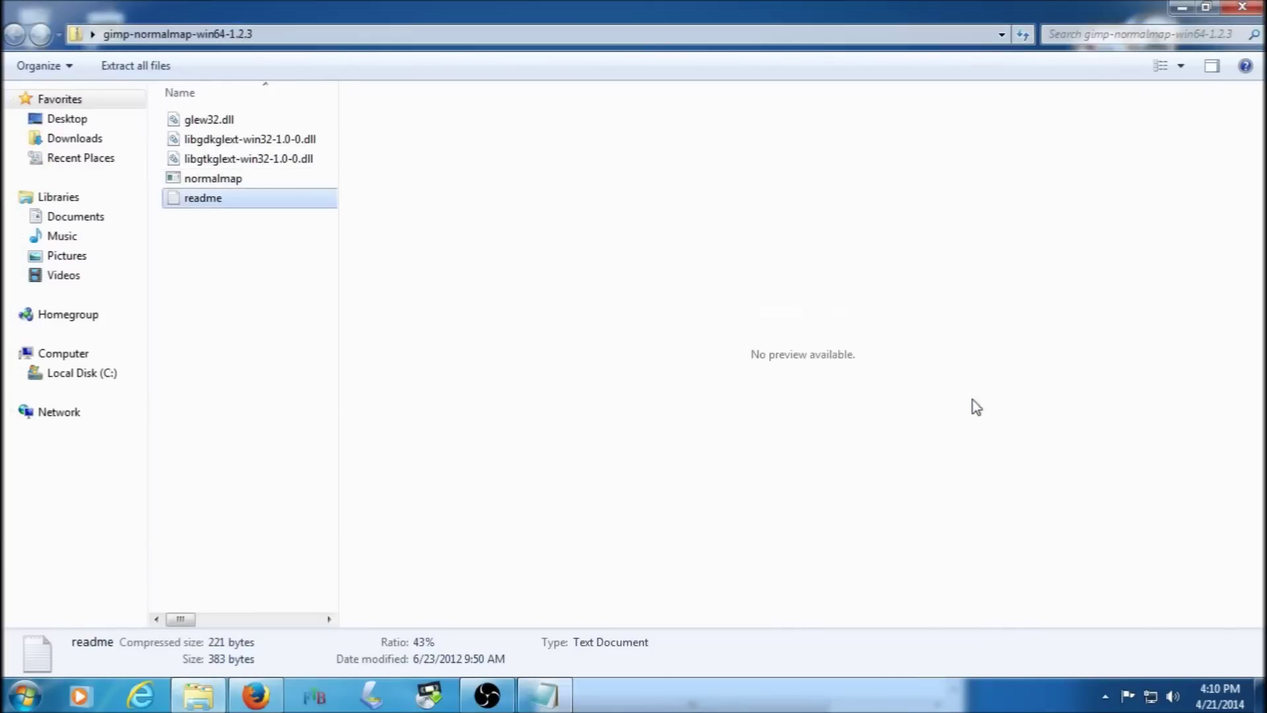
click(556, 705)
drag(964, 405, 1180, 409)
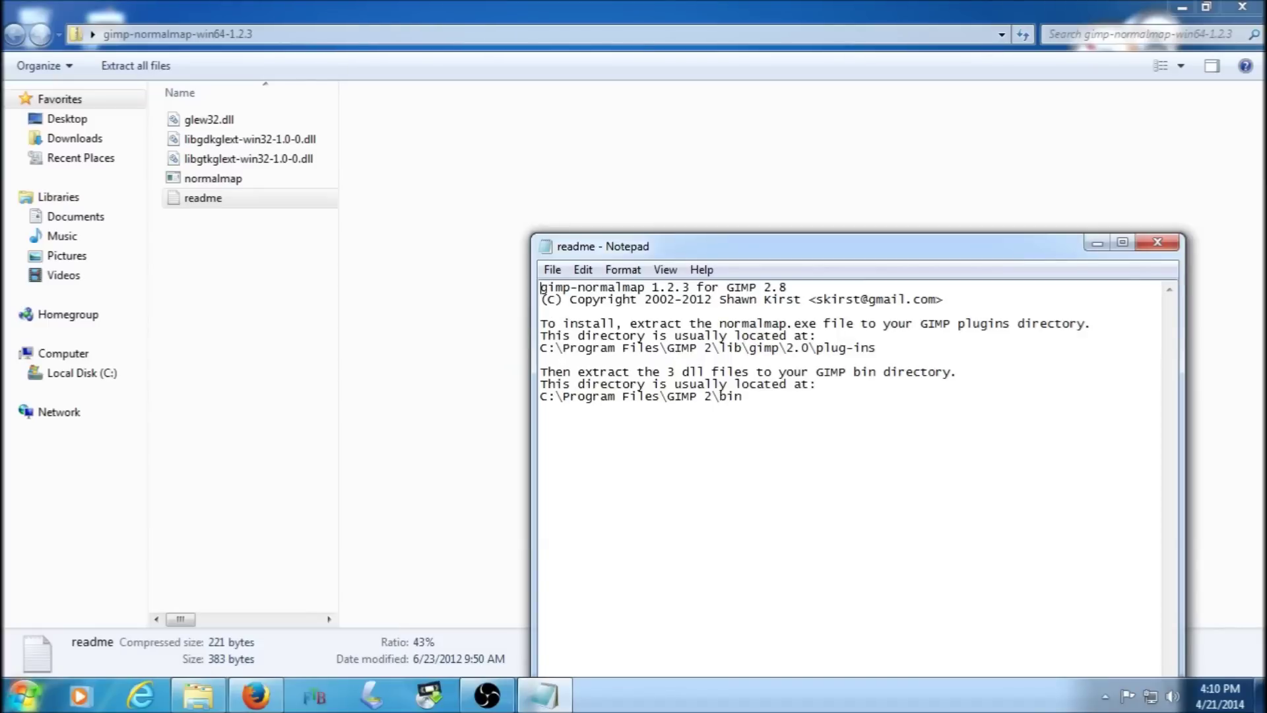
click(25, 695)
click(359, 532)
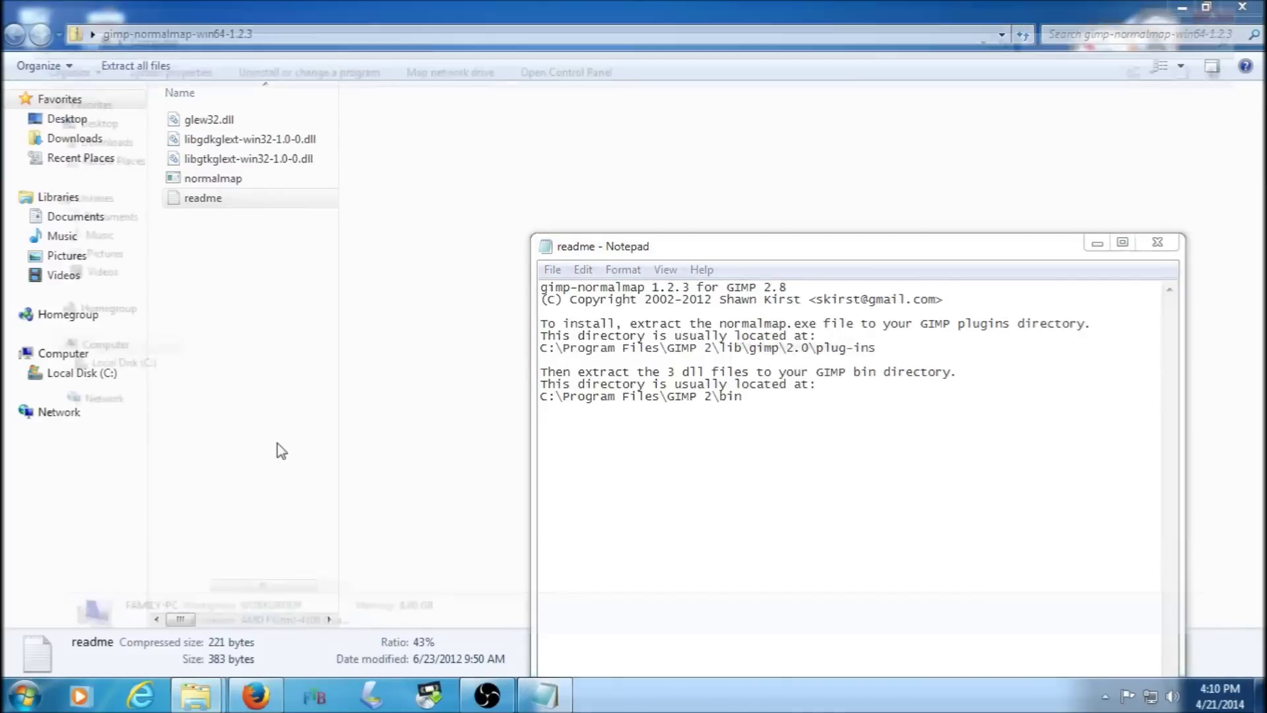
Navigate to C:\Program Files\GIMP 2\lib\gimp\2.0\plug-ins in the Computer window
double_click(237, 152)
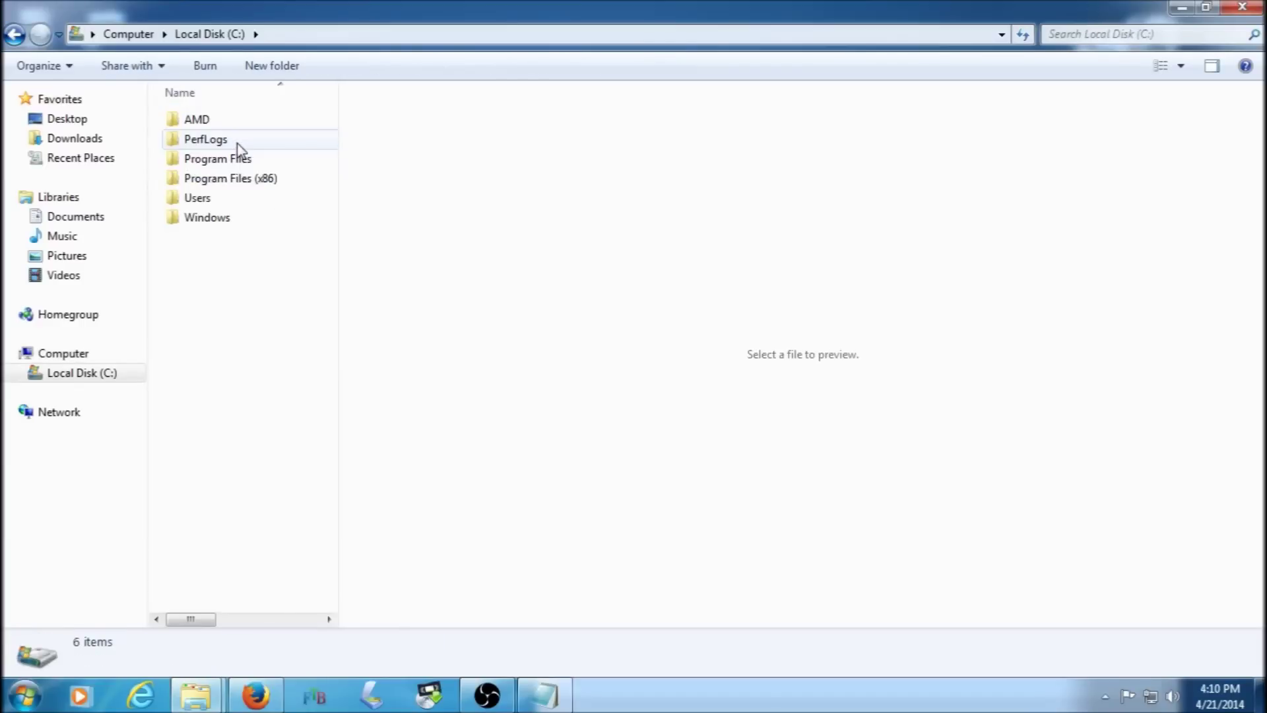
click(542, 695)
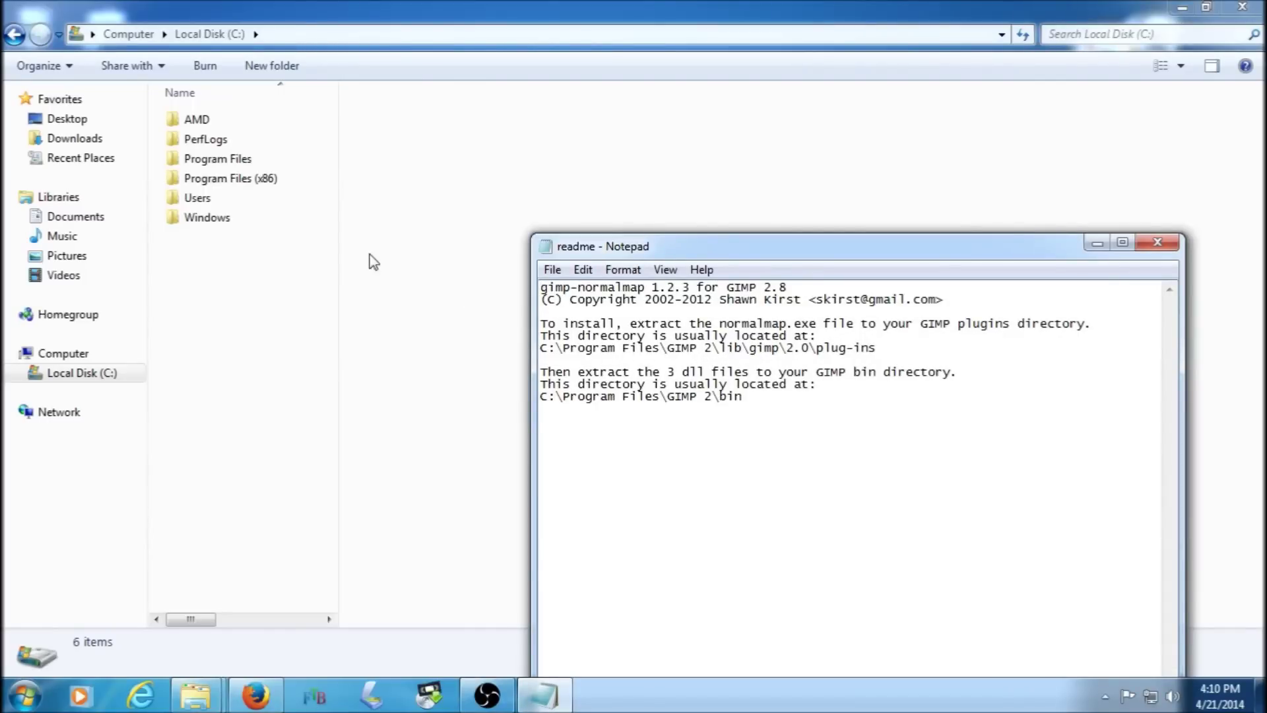
double_click(210, 160)
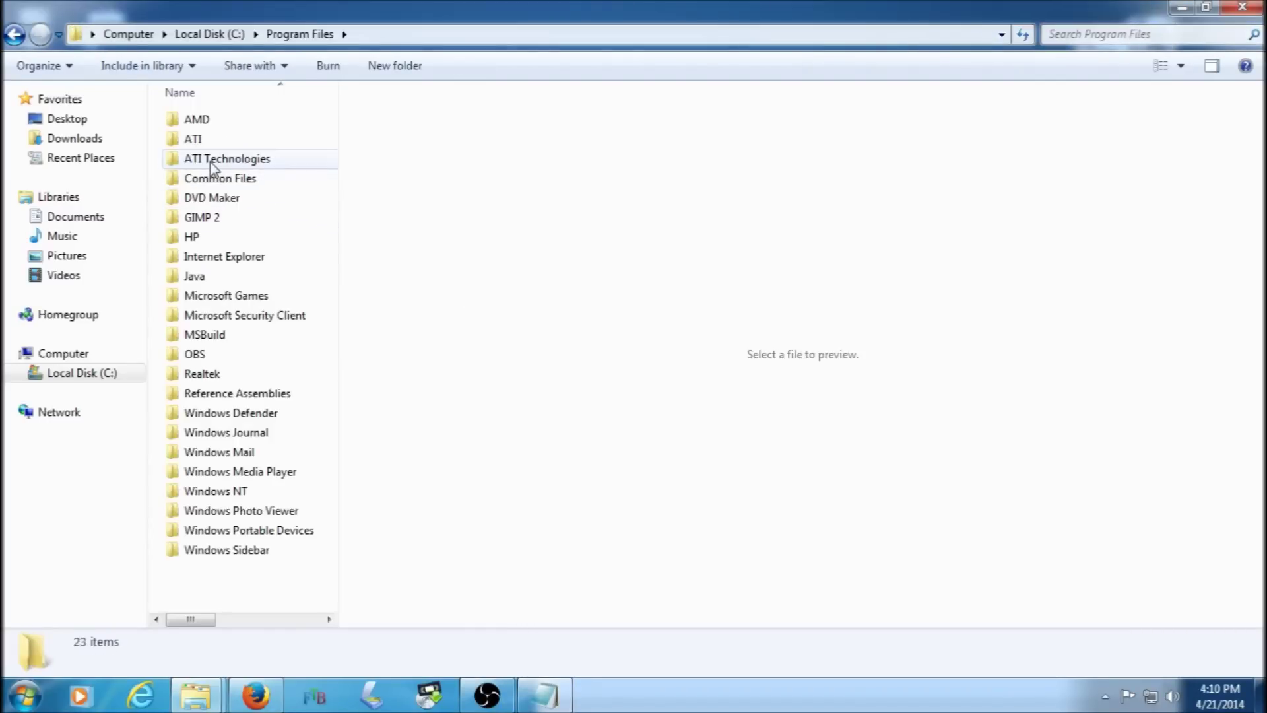
double_click(211, 220)
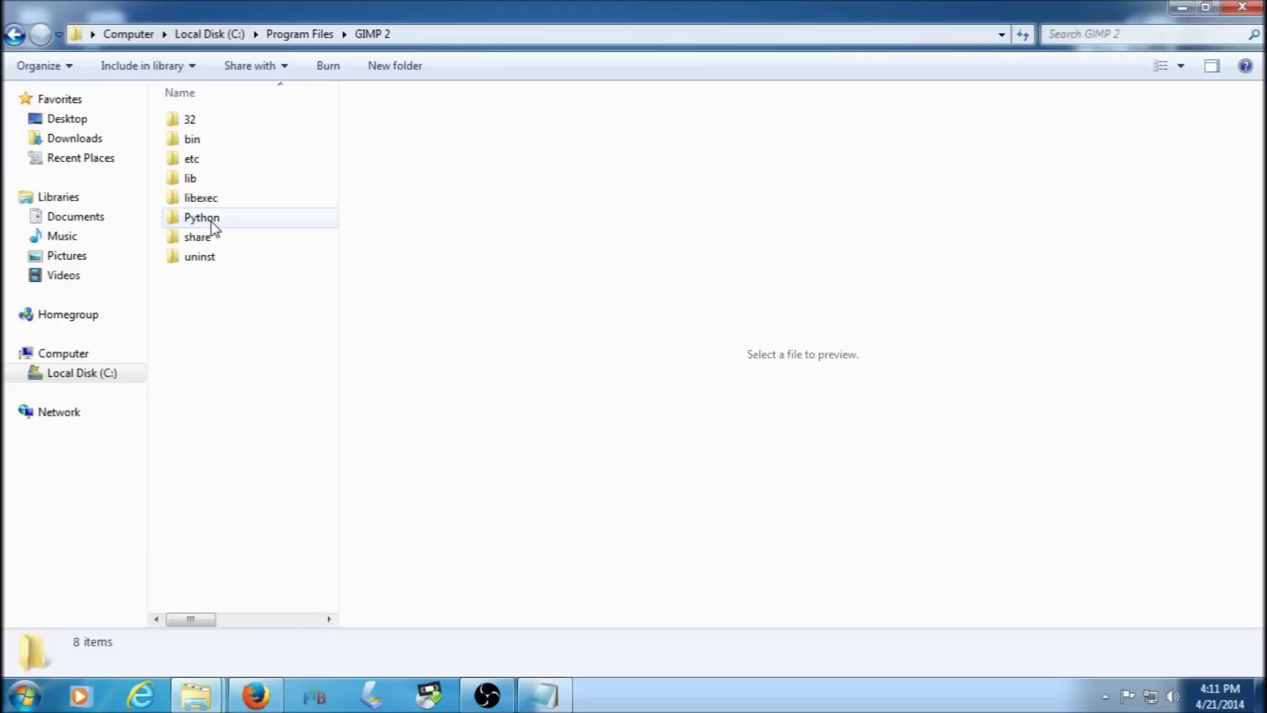
double_click(192, 179)
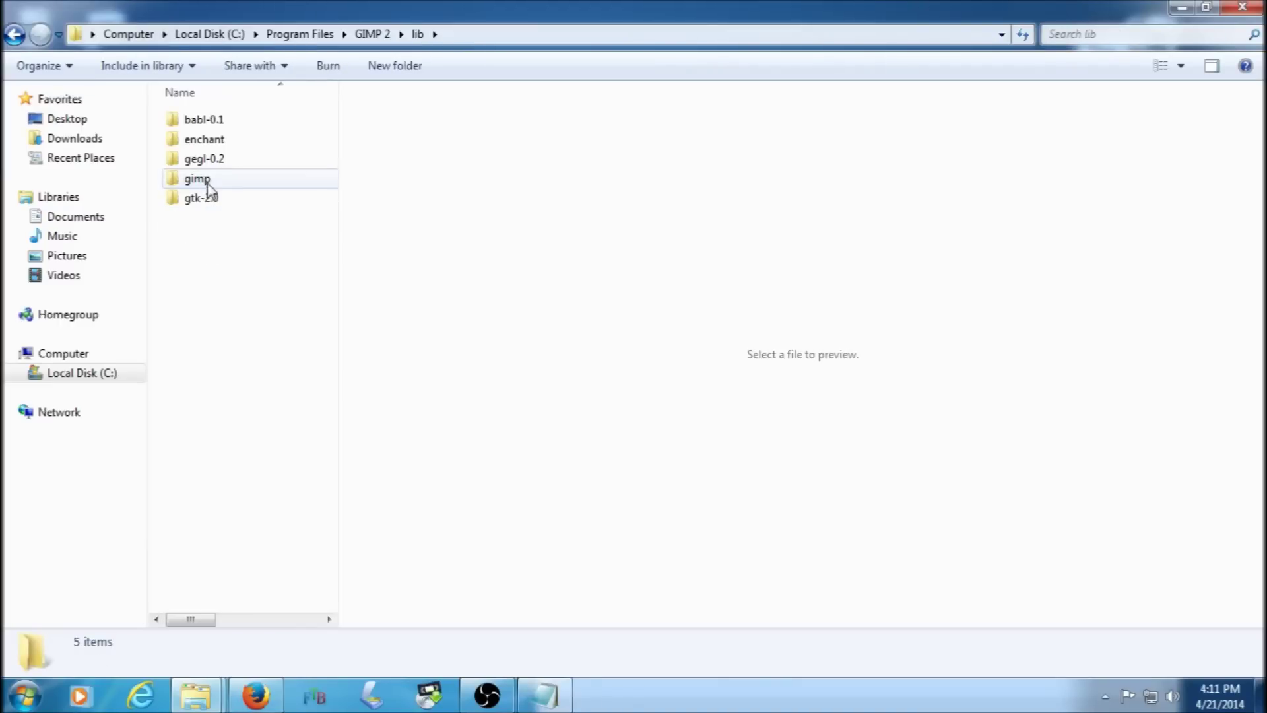
double_click(206, 183)
double_click(192, 124)
double_click(210, 174)
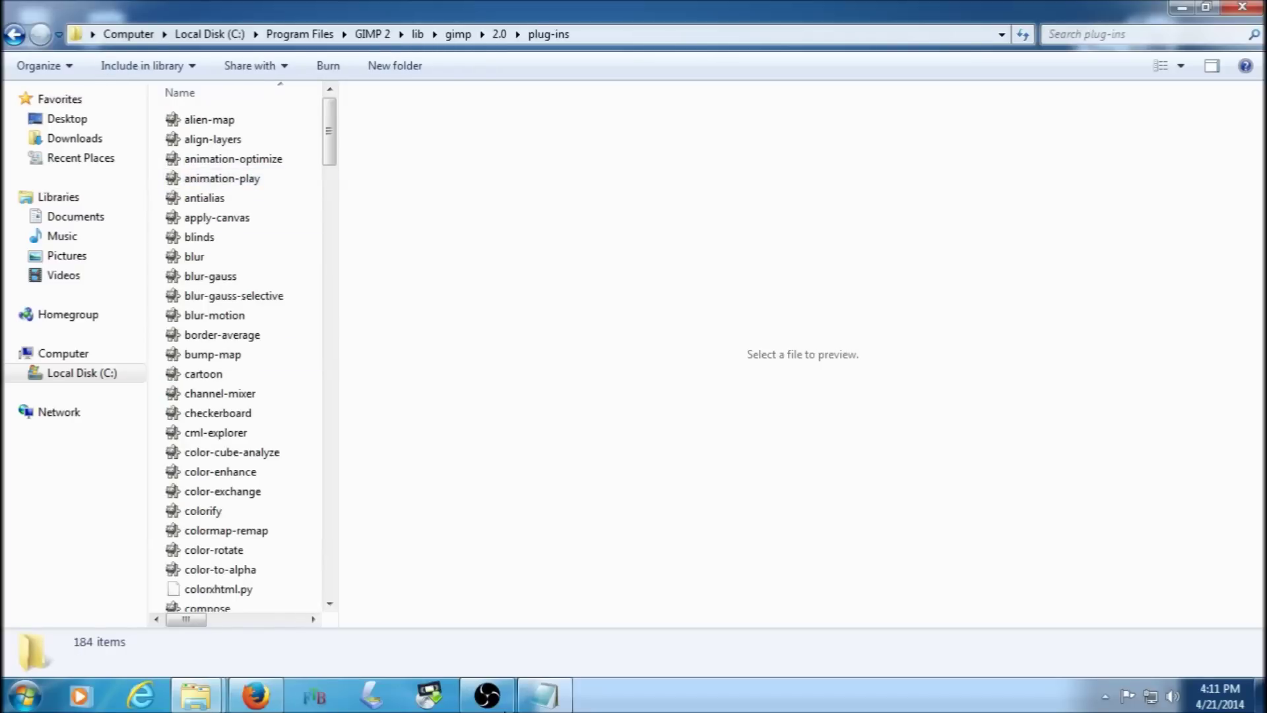
click(545, 697)
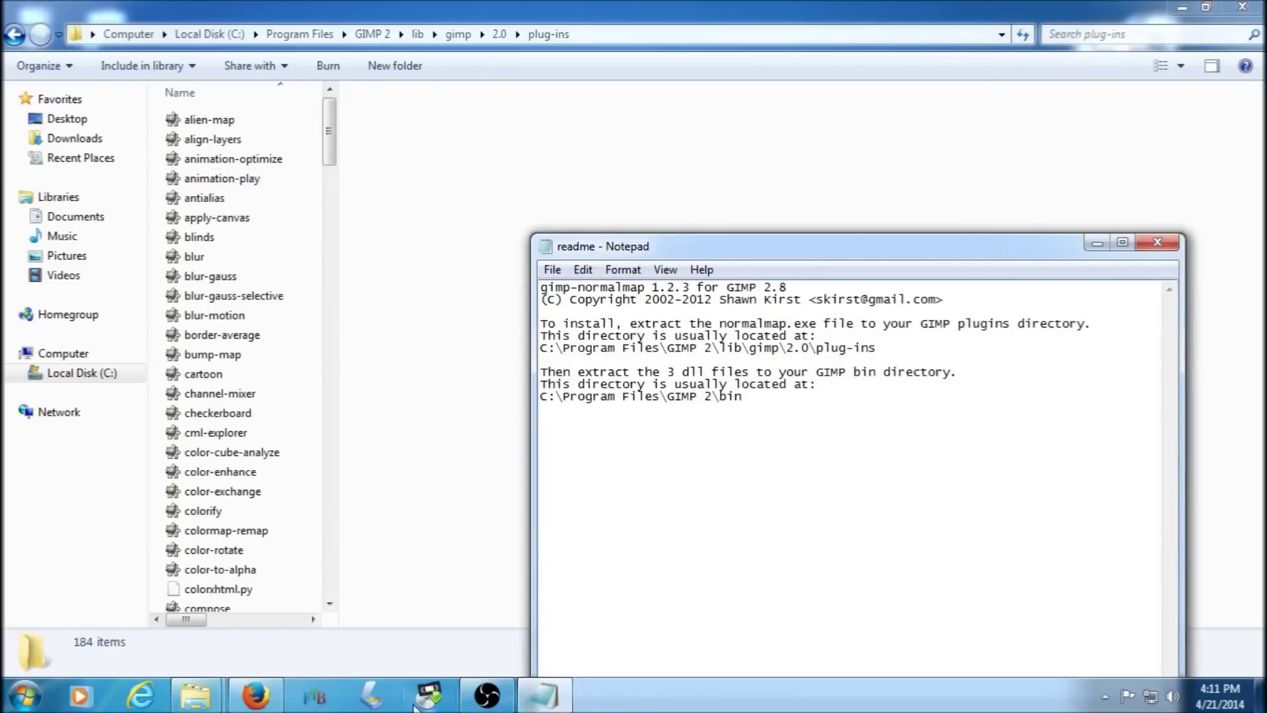
Return to the gimp-normalmap zip window and select the normalmap file
mouse_move(197, 689)
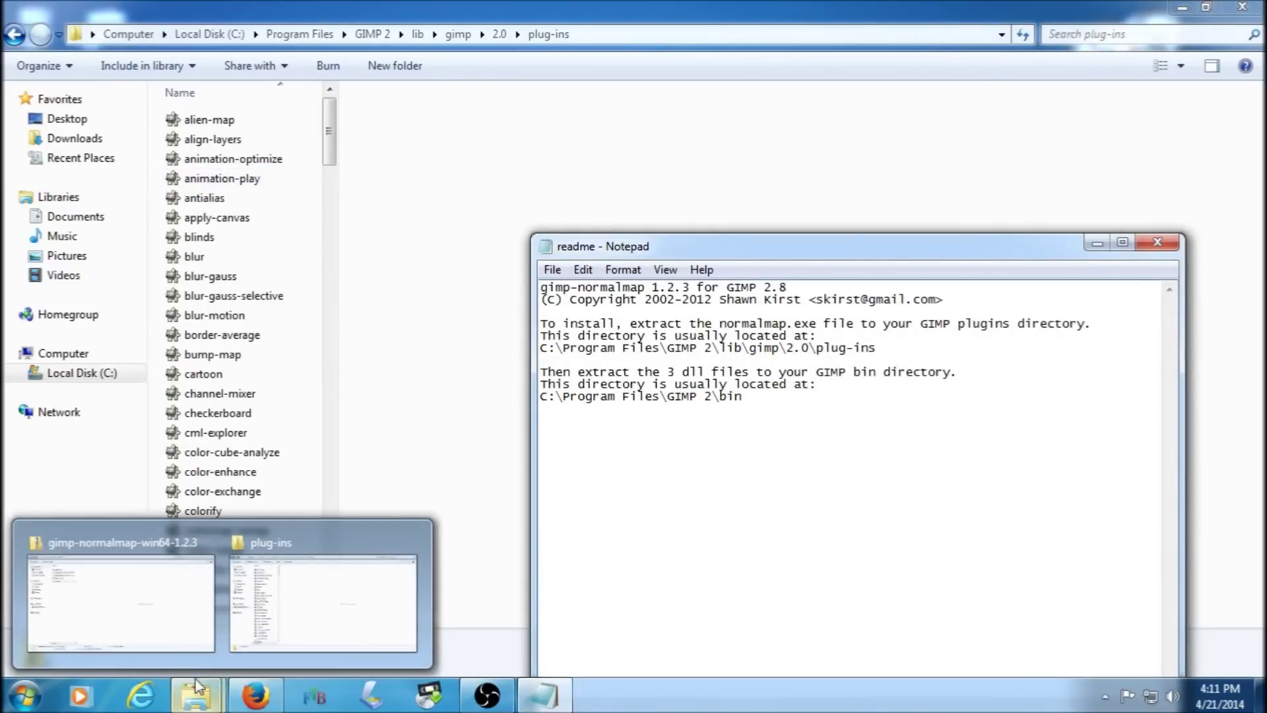
click(141, 600)
click(215, 185)
mouse_move(216, 187)
mouse_down()
mouse_move(294, 212)
mouse_move(271, 580)
mouse_move(197, 706)
mouse_move(240, 589)
mouse_move(312, 576)
mouse_move(184, 113)
mouse_move(198, 196)
mouse_up()
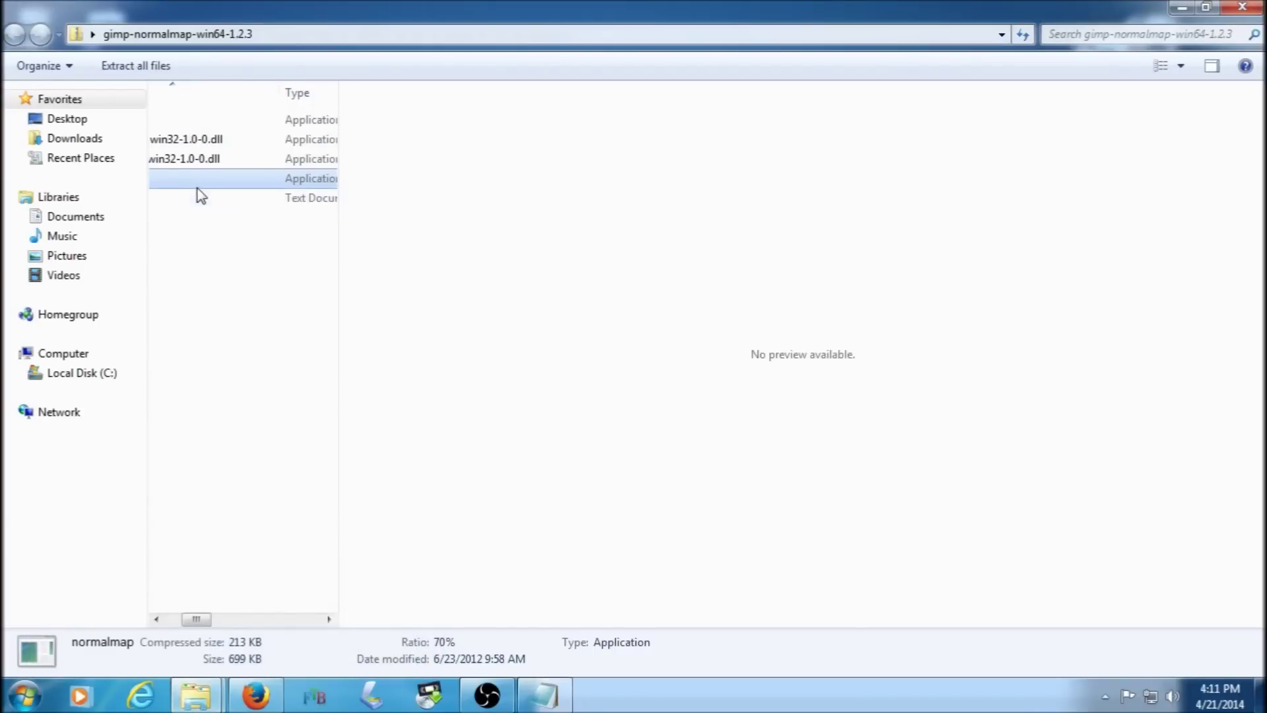
Copy the normalmap file into GIMP 2's plug-ins folder, approving administrator access
right_click(191, 180)
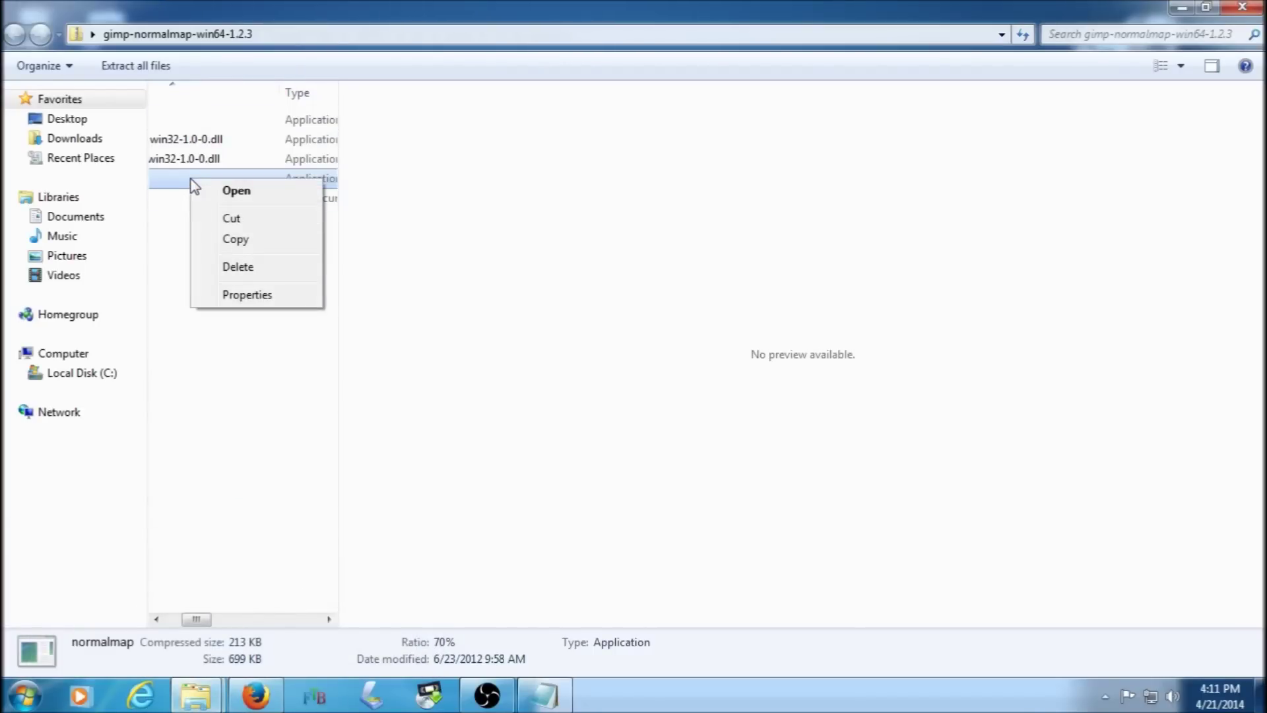
click(249, 241)
mouse_move(211, 699)
click(316, 584)
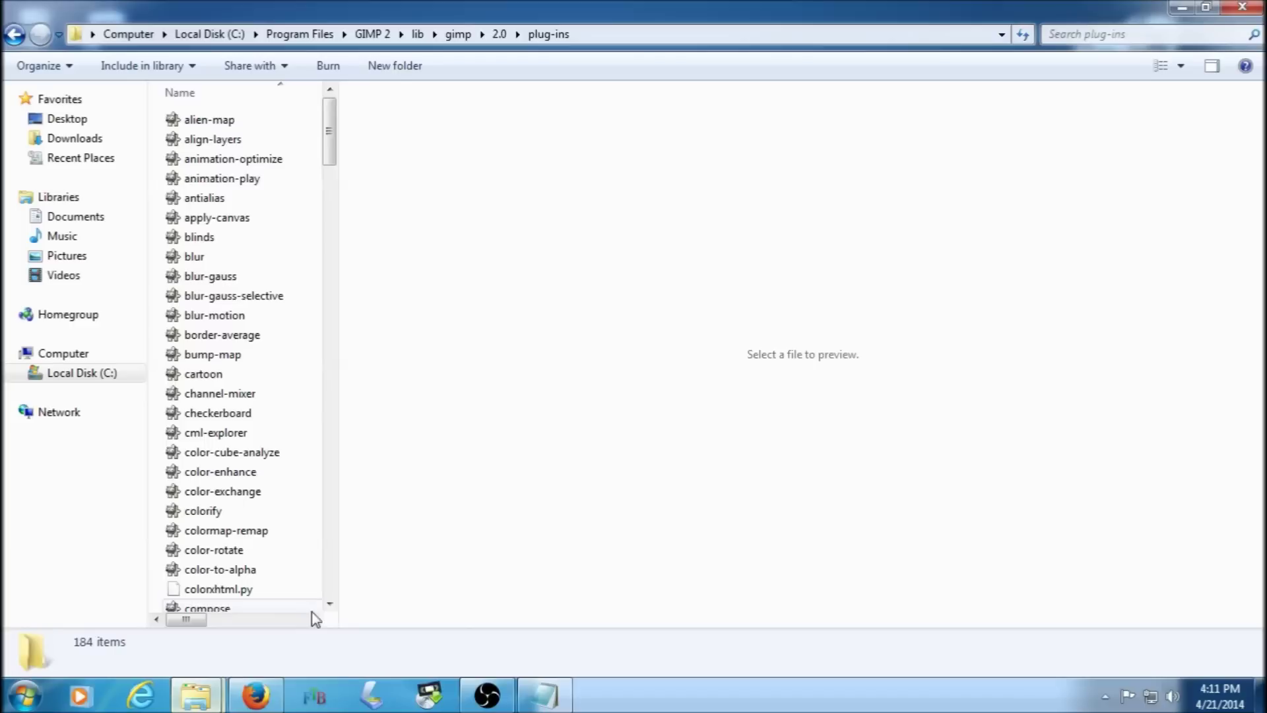
right_click(384, 400)
click(429, 258)
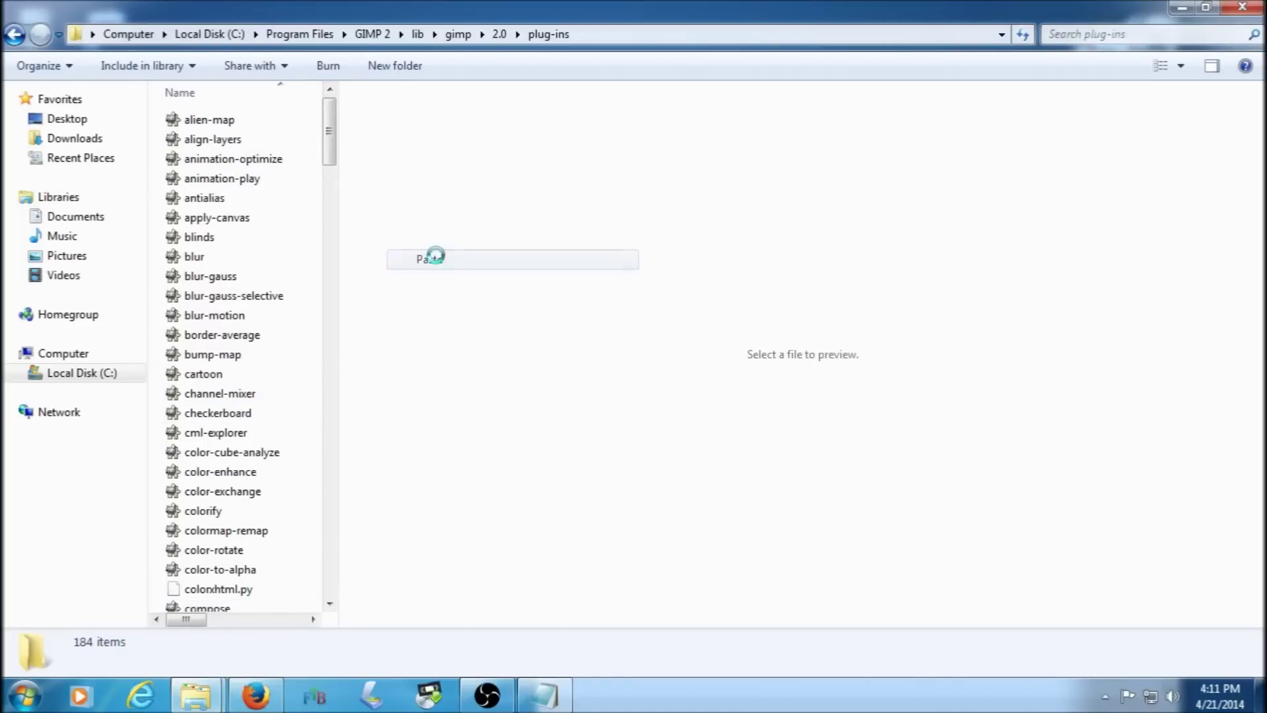
click(623, 426)
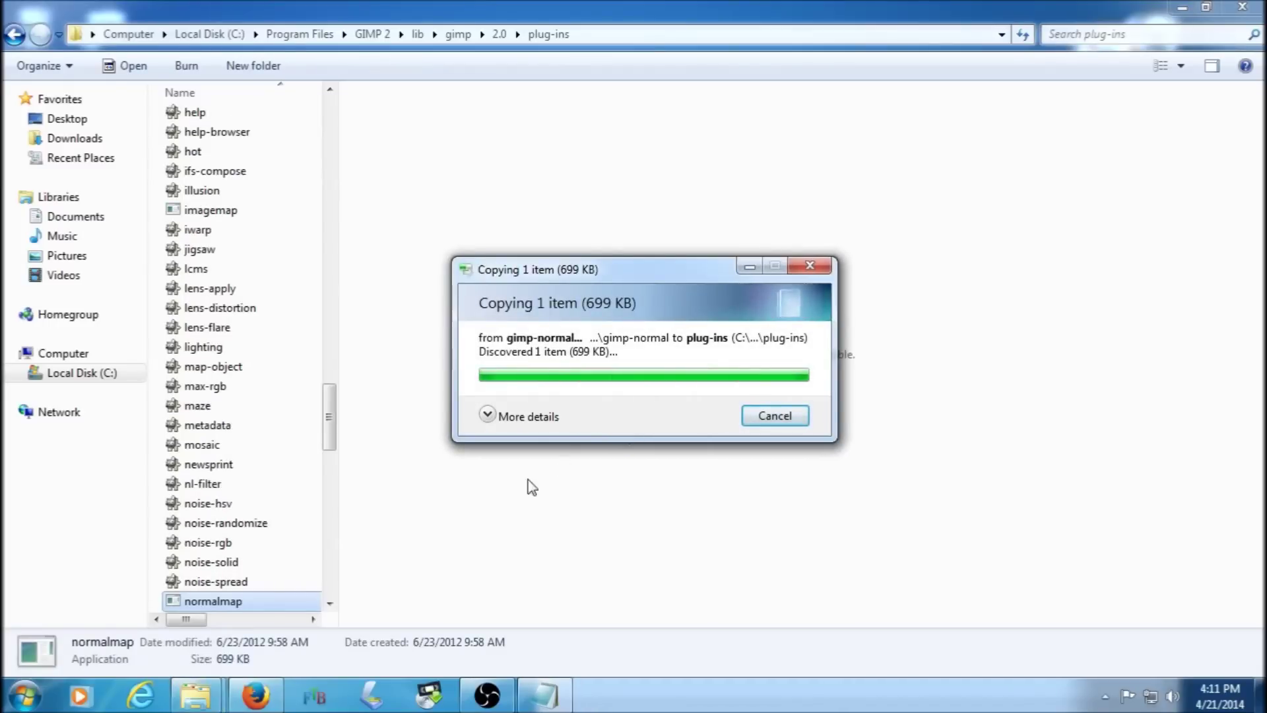
Minimize the plug-ins window and switch between the archive and plug-ins windows
click(1182, 7)
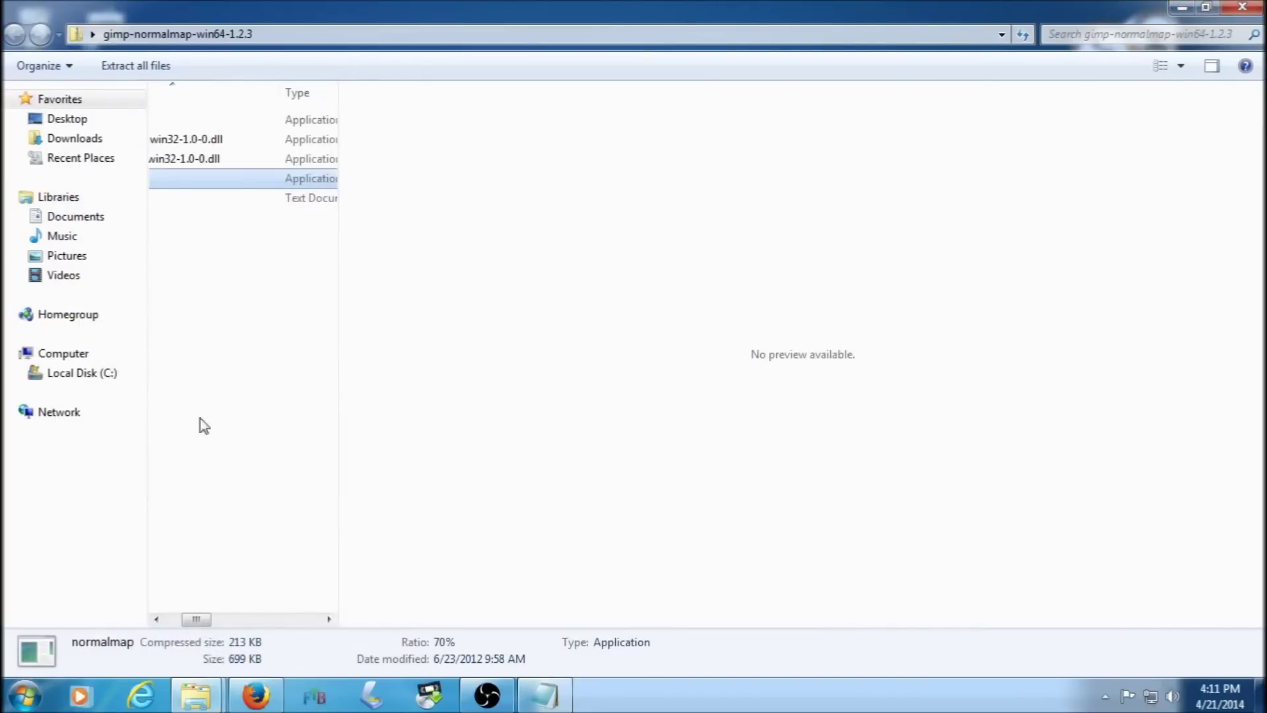
drag(199, 619, 169, 619)
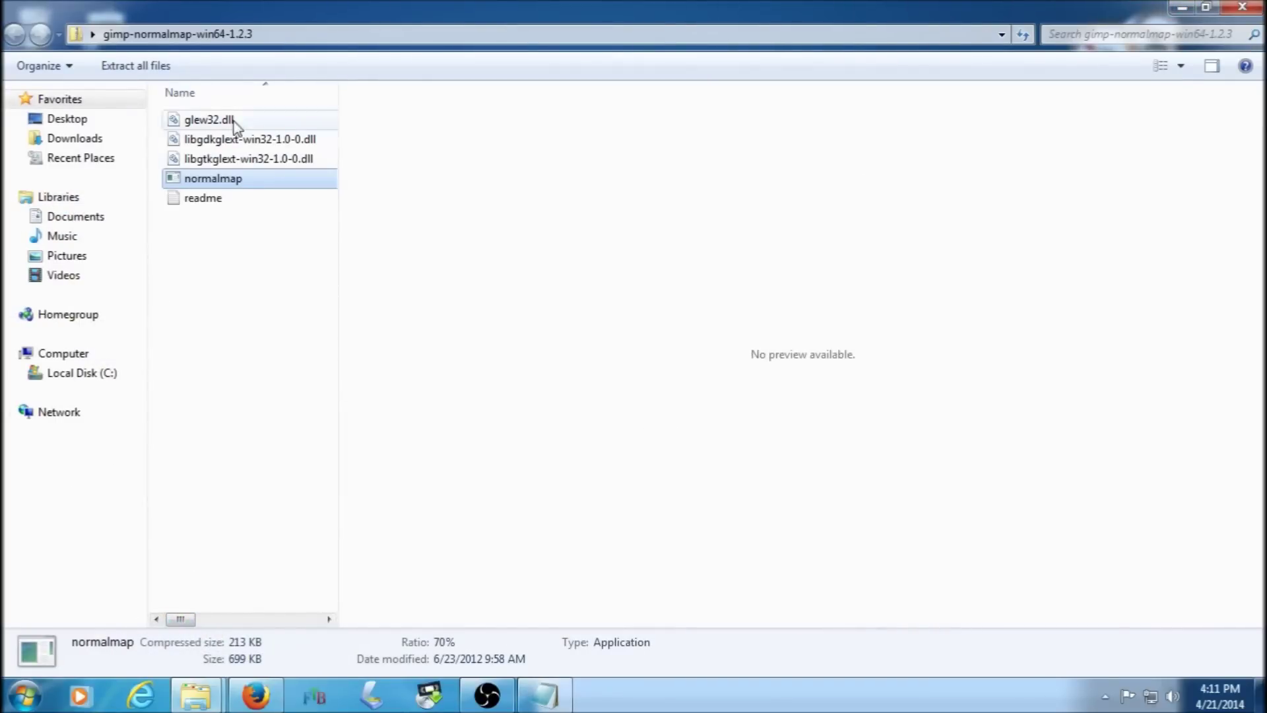
click(544, 696)
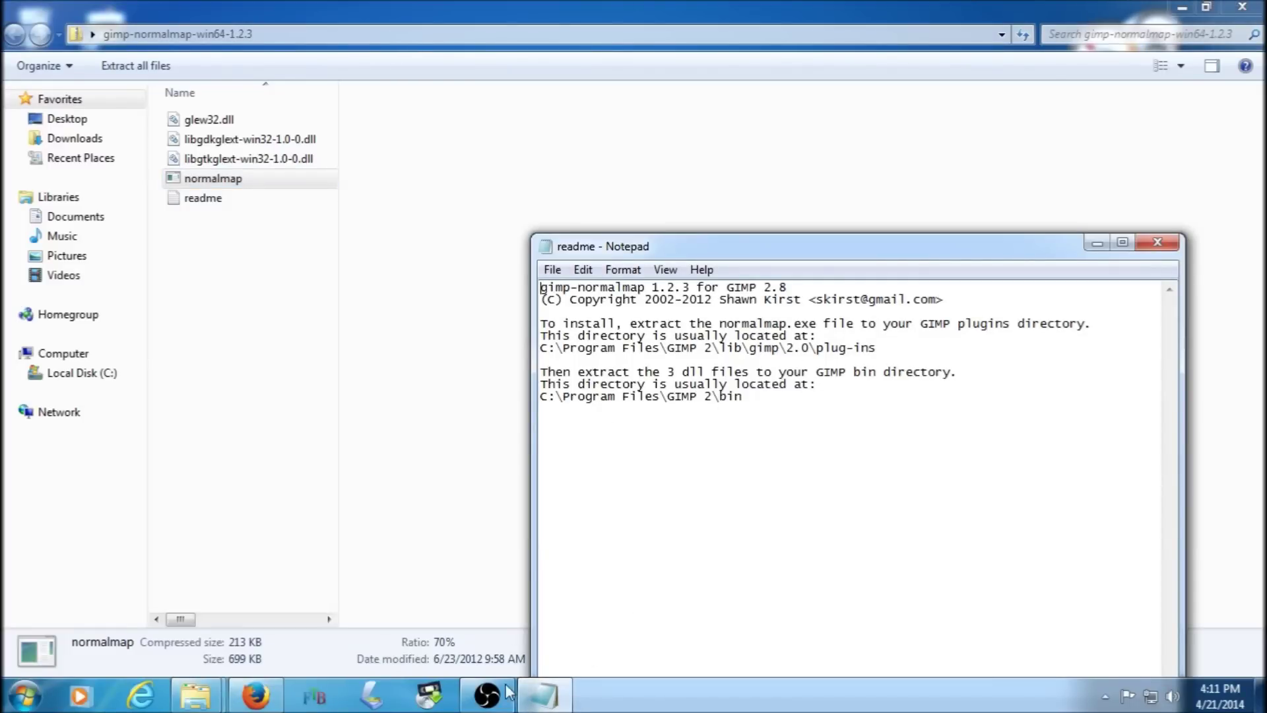
click(196, 695)
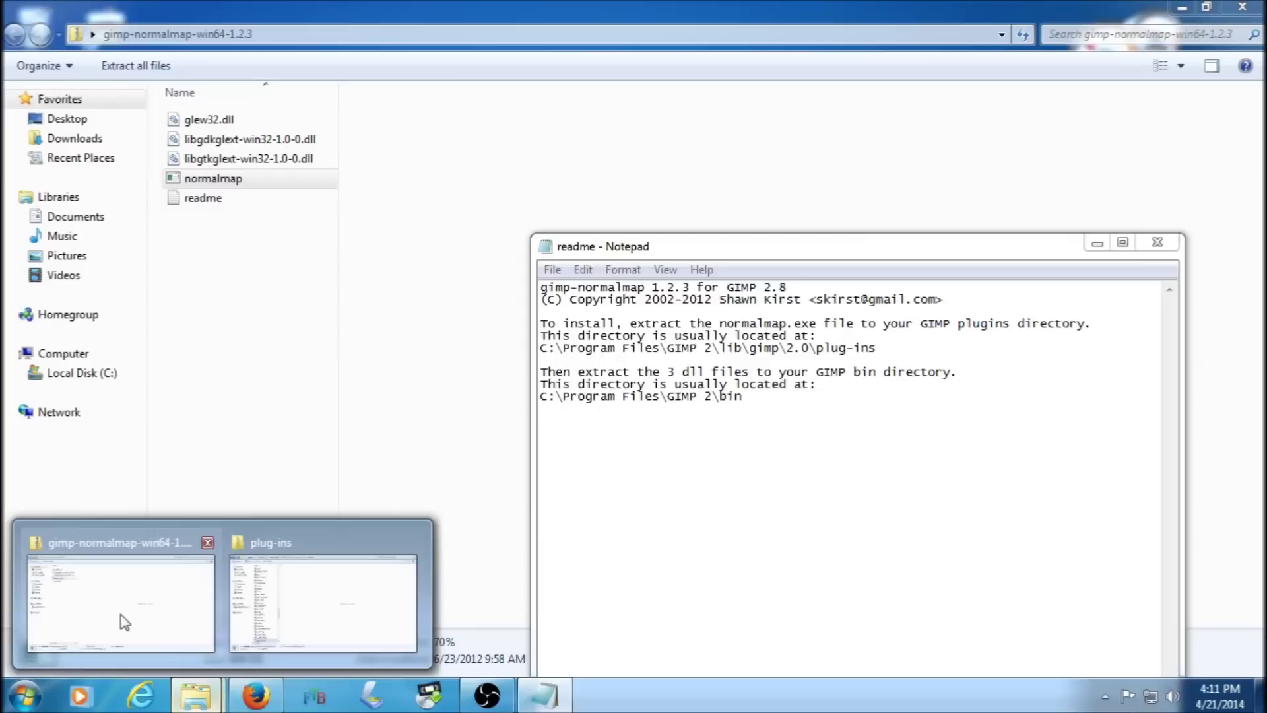
click(139, 622)
click(196, 695)
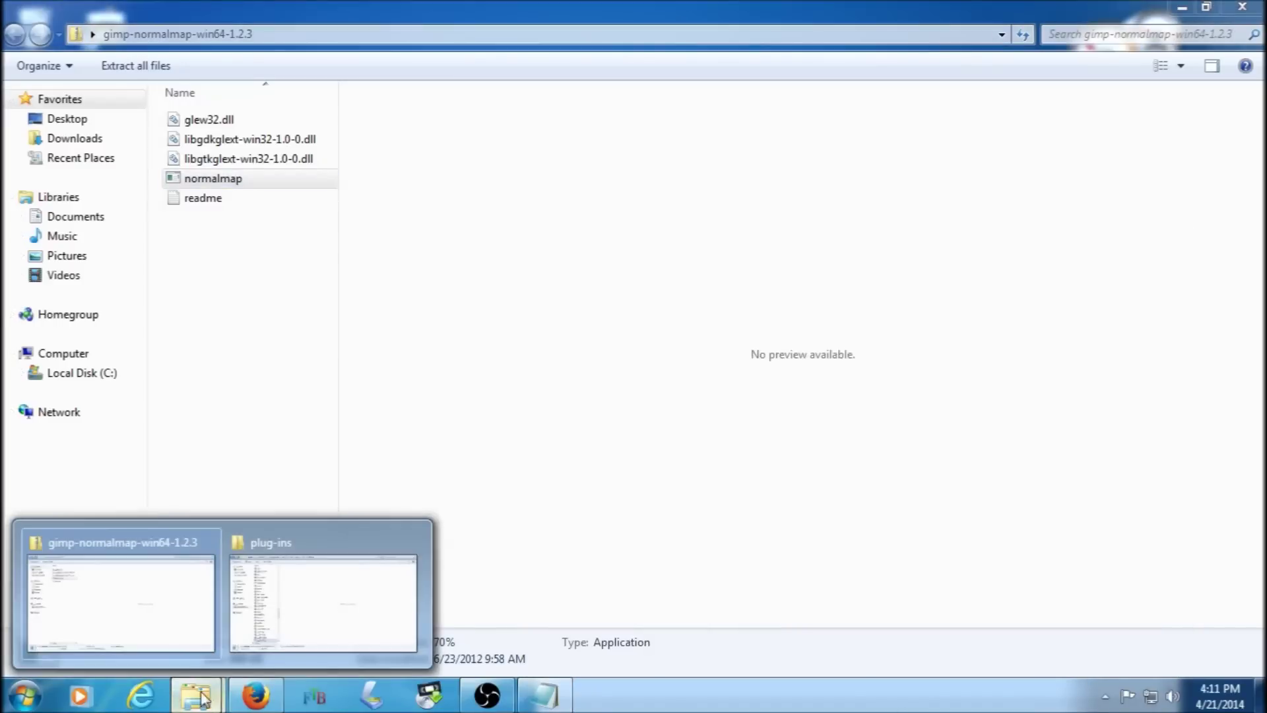
click(327, 604)
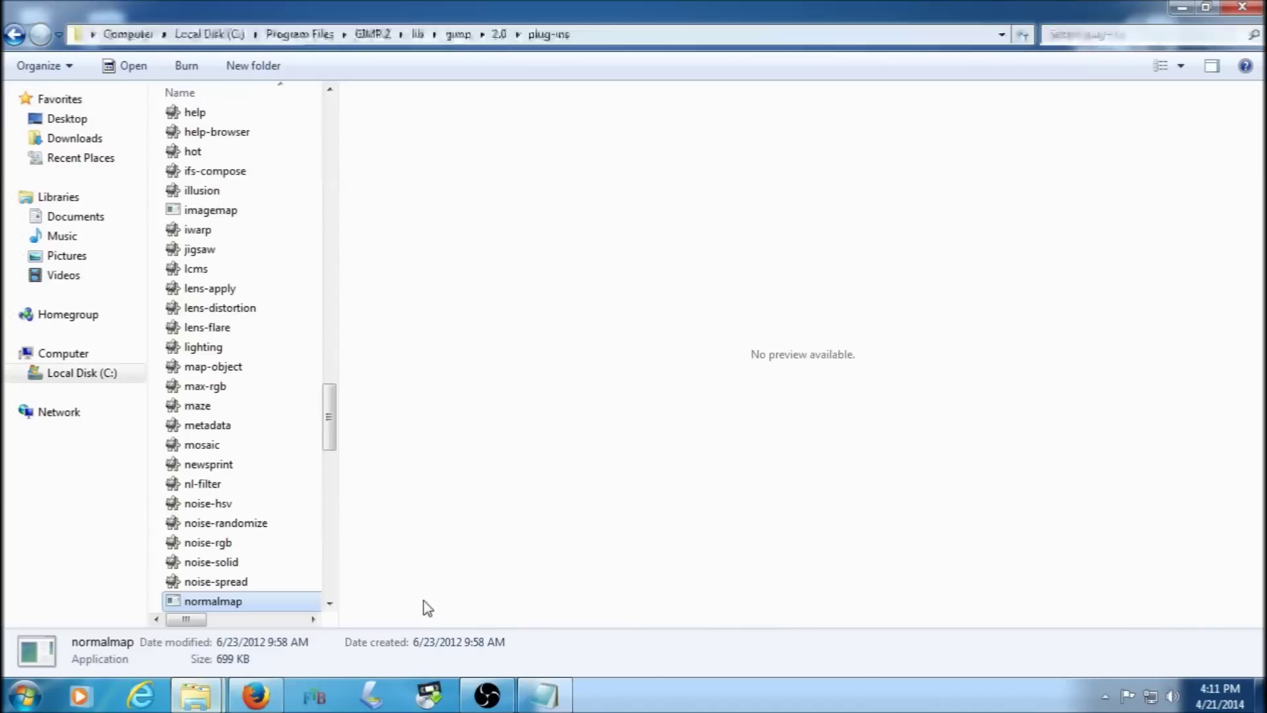
Go back up from plug-ins to the GIMP 2 folder and open bin
click(15, 36)
click(14, 35)
click(15, 36)
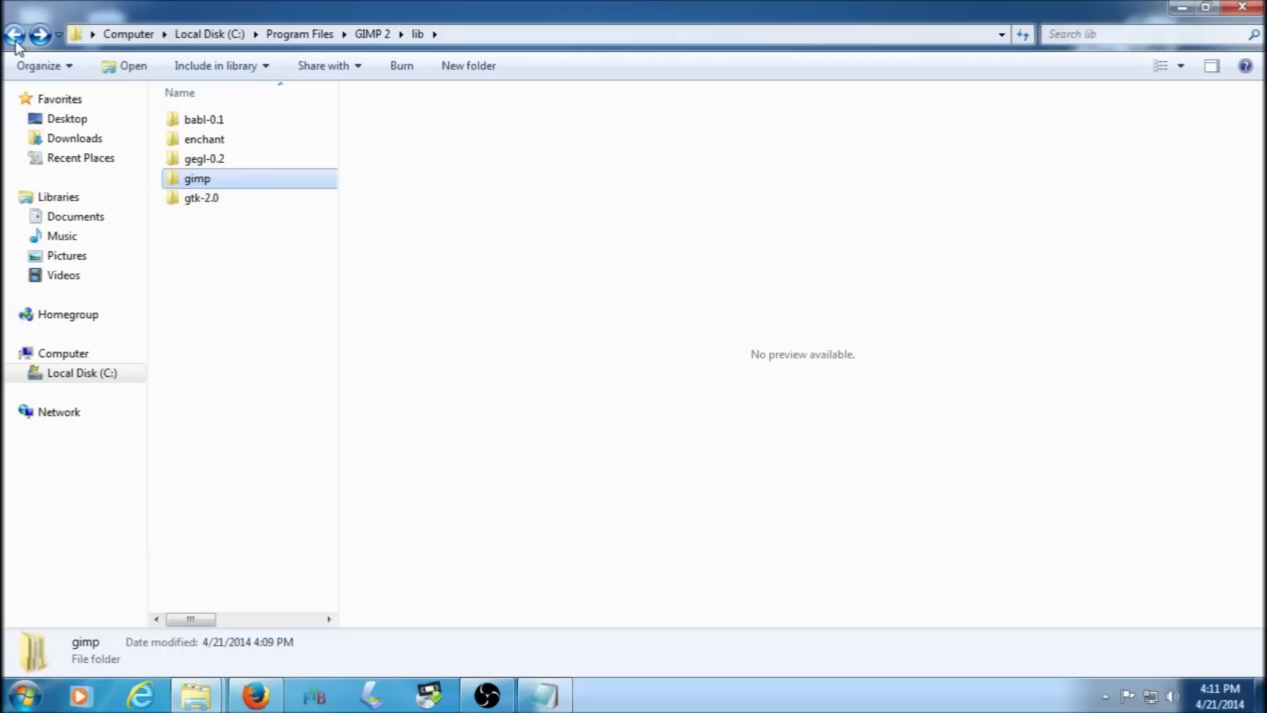
click(13, 37)
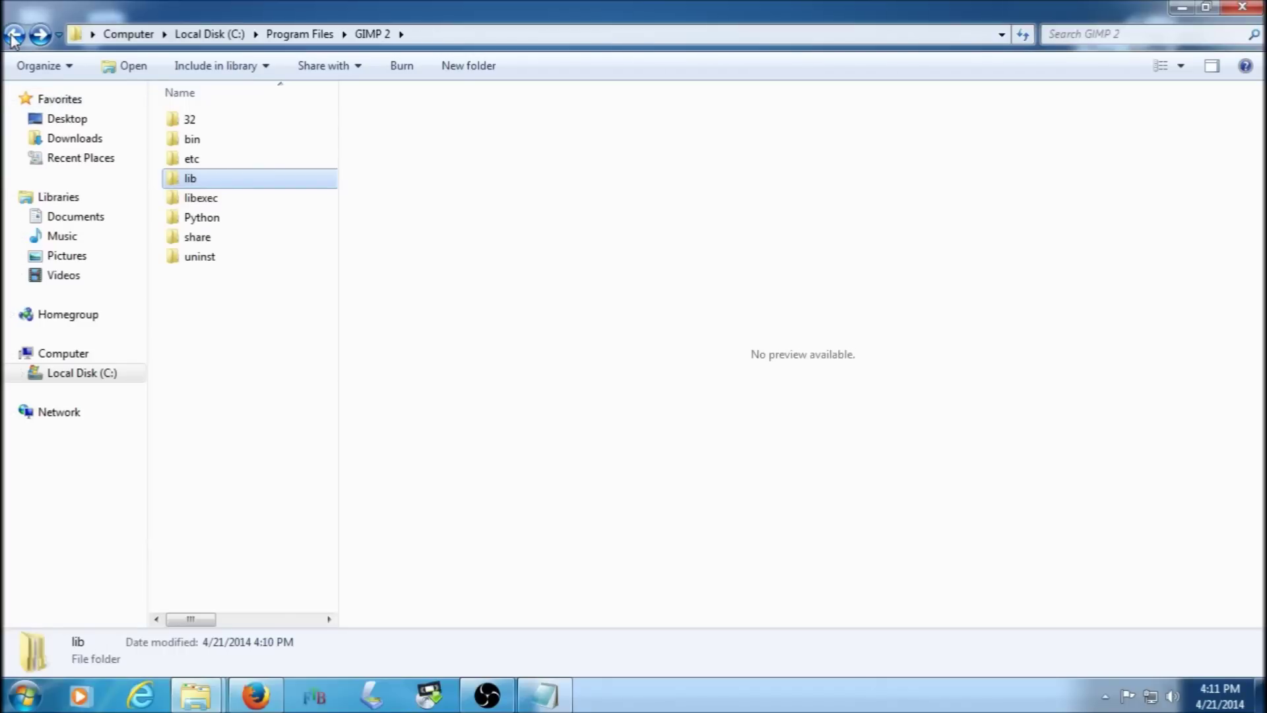
click(544, 695)
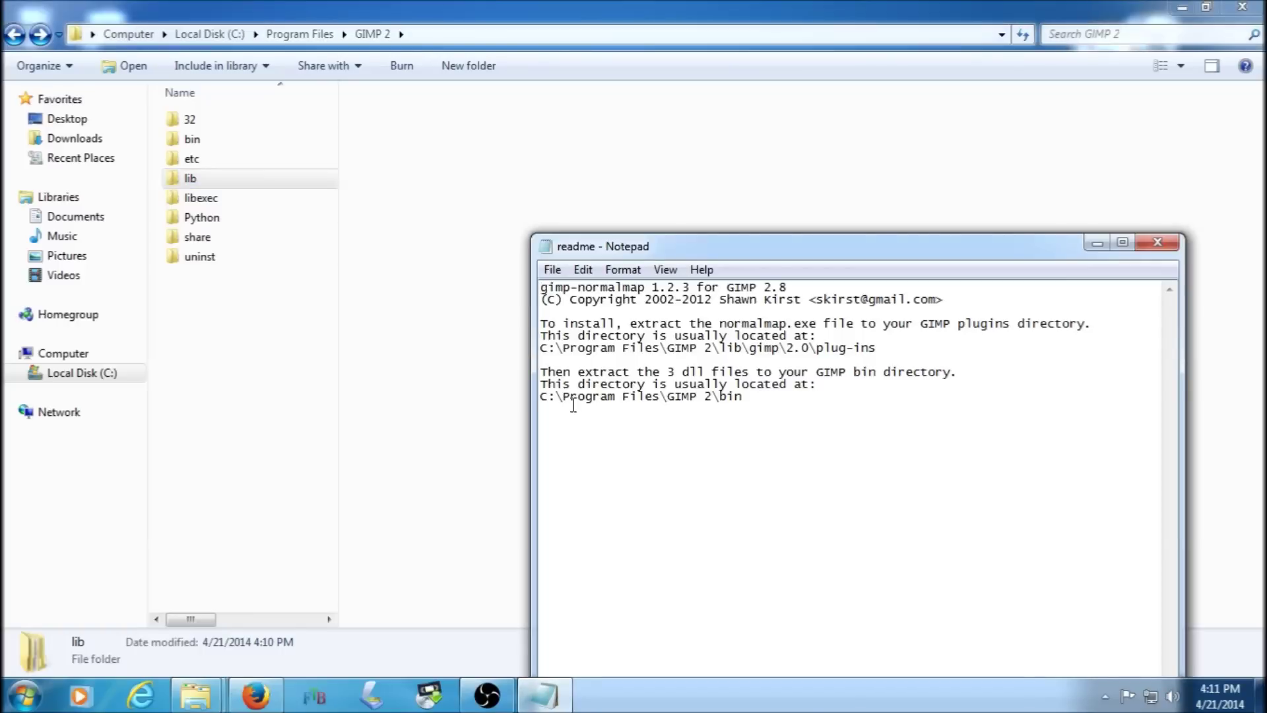
double_click(200, 141)
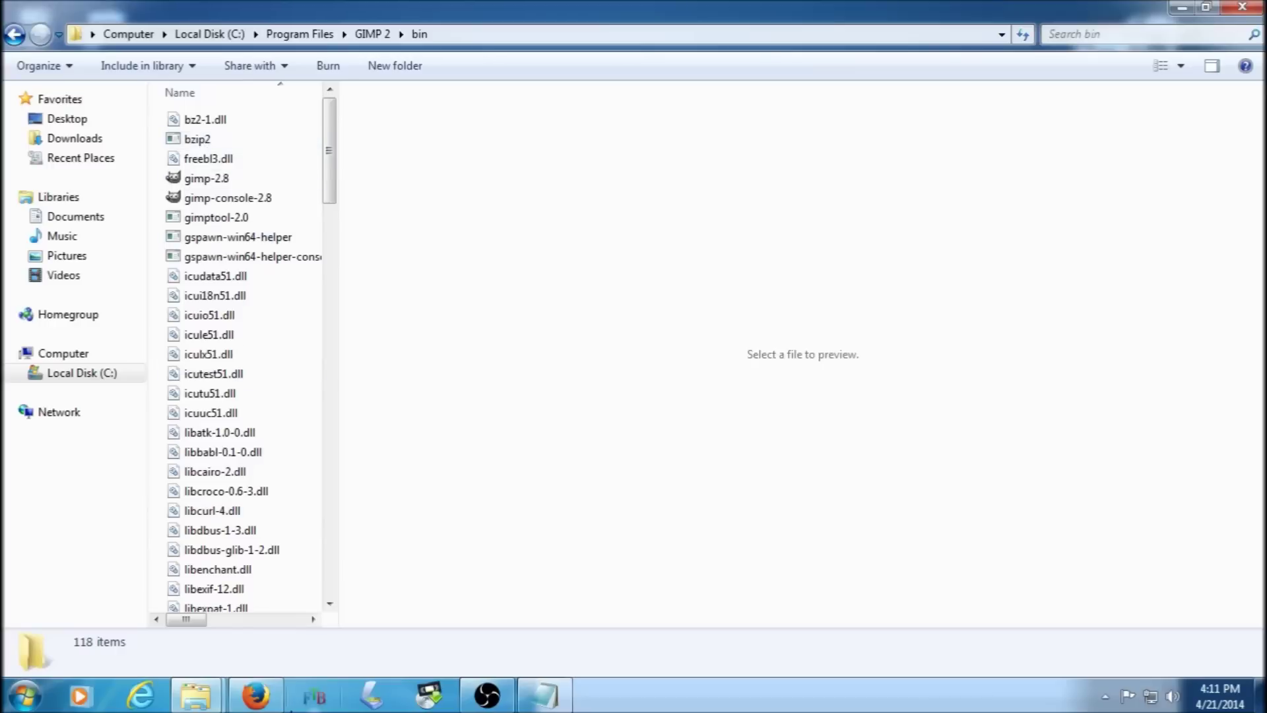
Bring the gimp-normalmap archive window forward and drag it off full screen to the left
click(195, 695)
click(171, 618)
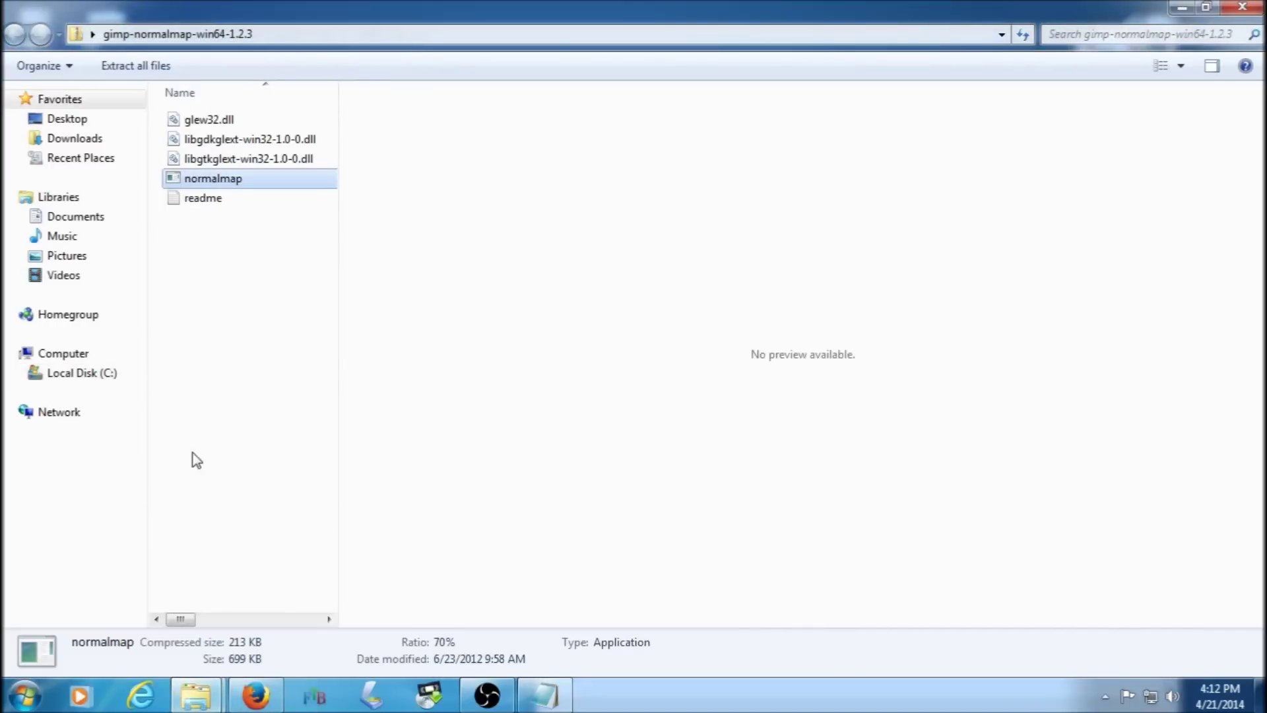
drag(821, 7, 2, 41)
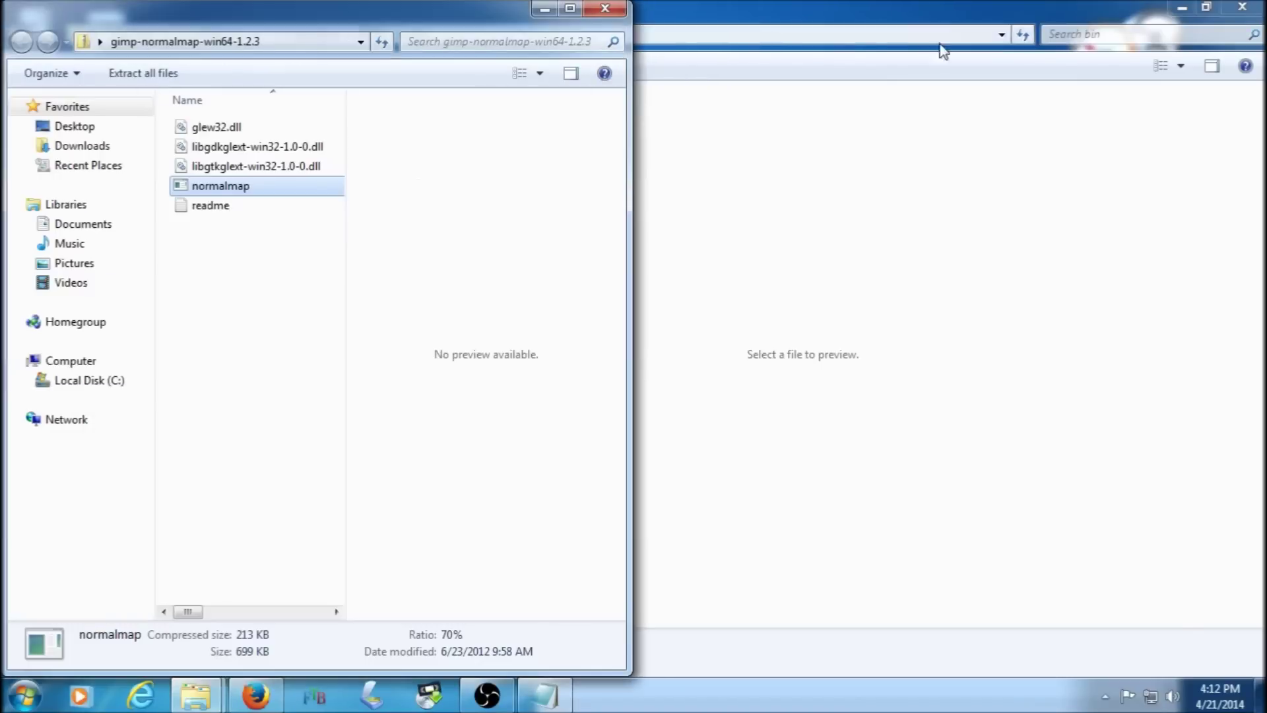
Copy glew32.dll, libgdkglext-win32-1.0-0.dll and libgtkglext-win32-1.0-0.dll into the adjacent bin window
click(885, 3)
drag(818, 19, 1264, 40)
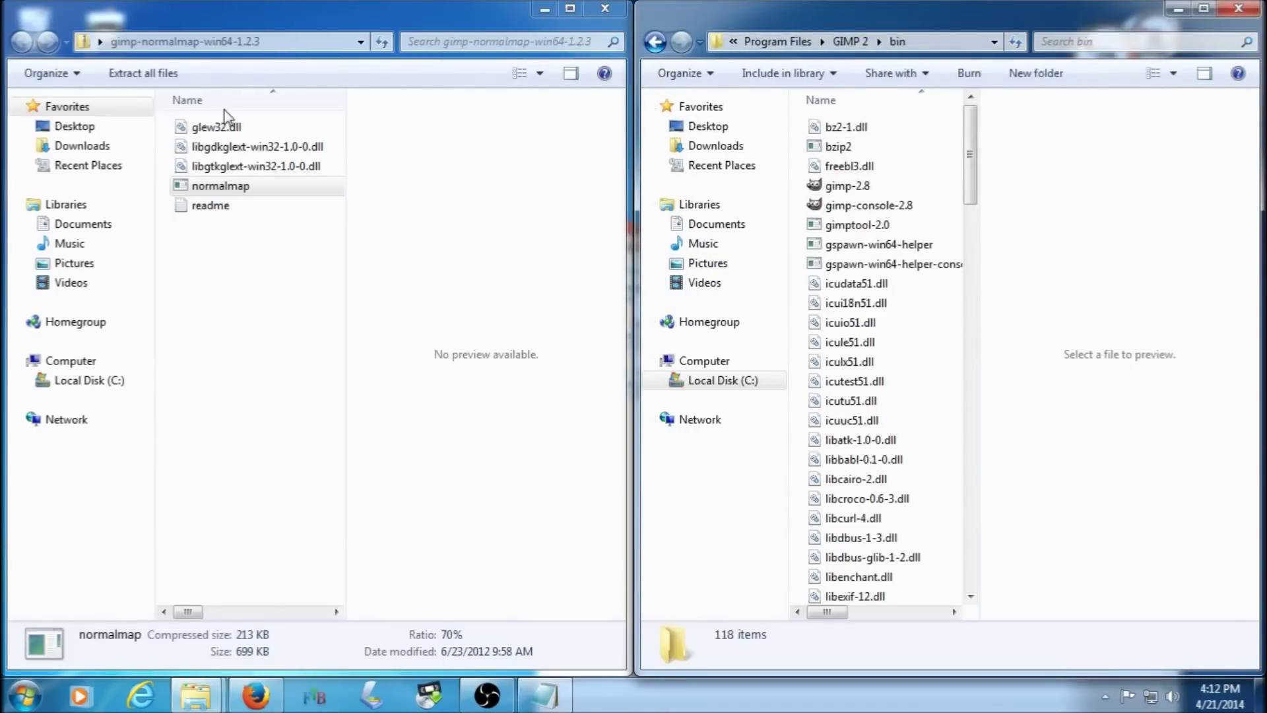
click(192, 129)
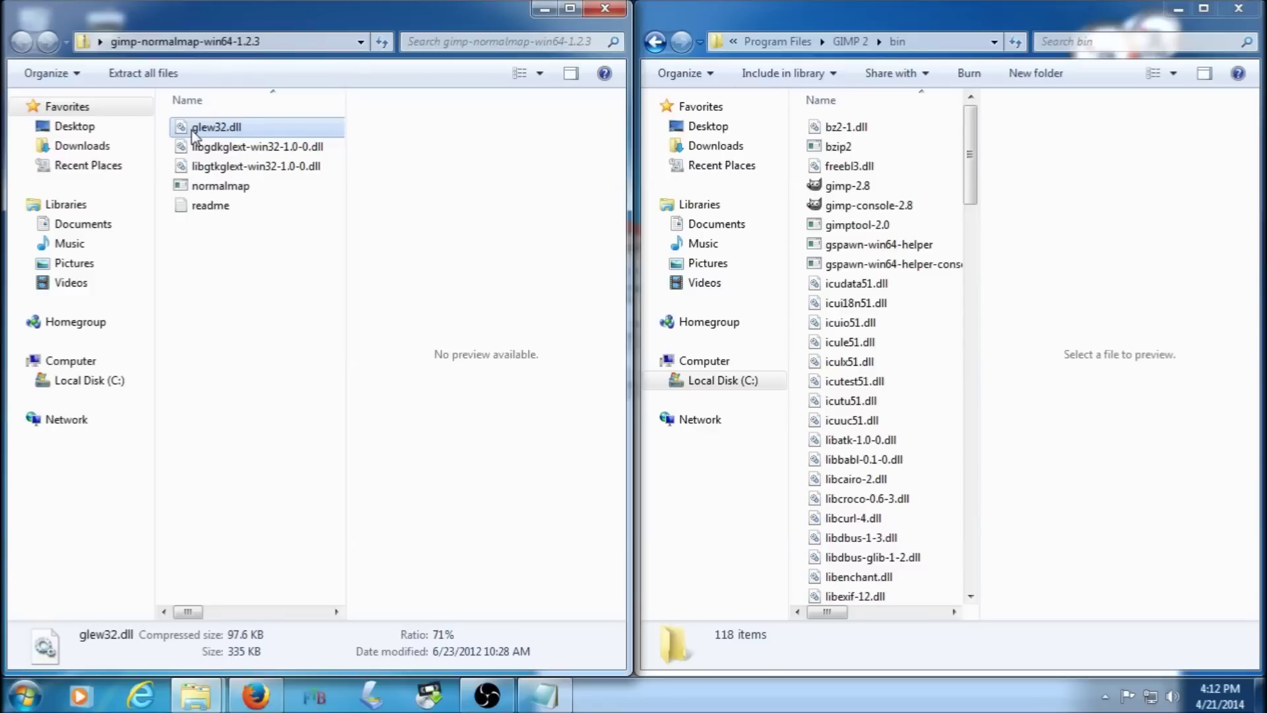
shift+click(198, 166)
drag(198, 166, 865, 300)
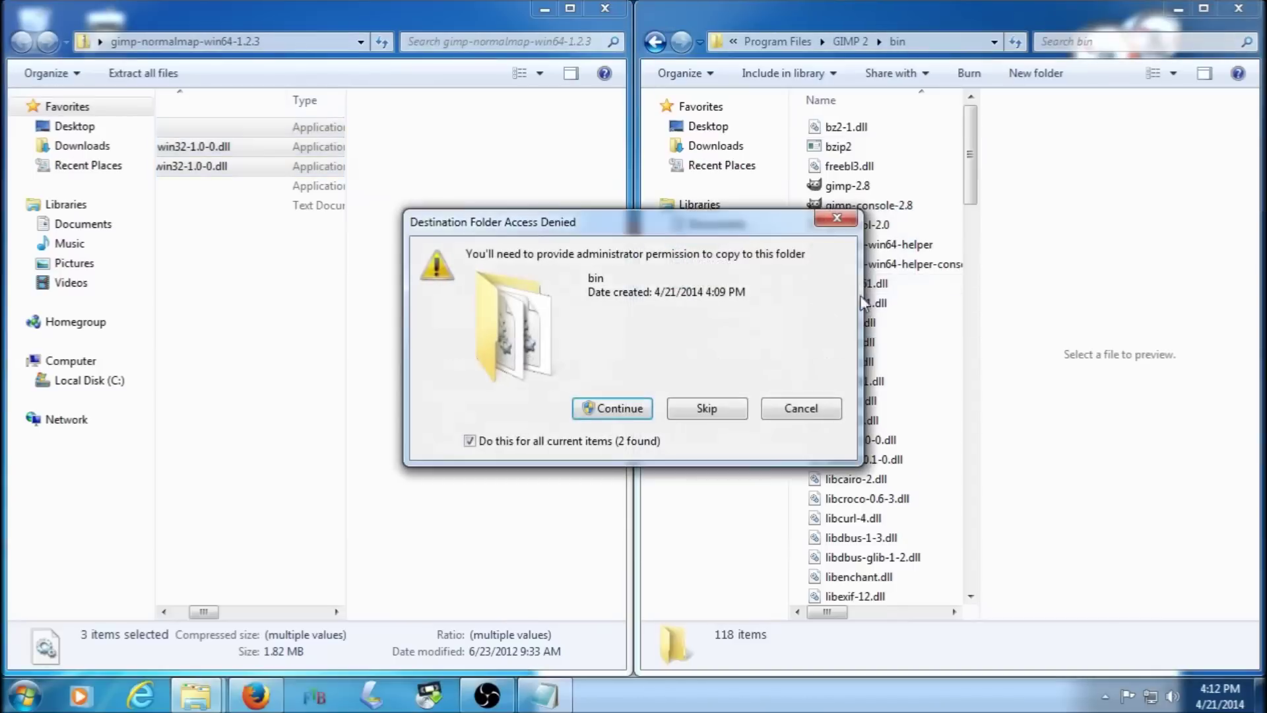
click(633, 409)
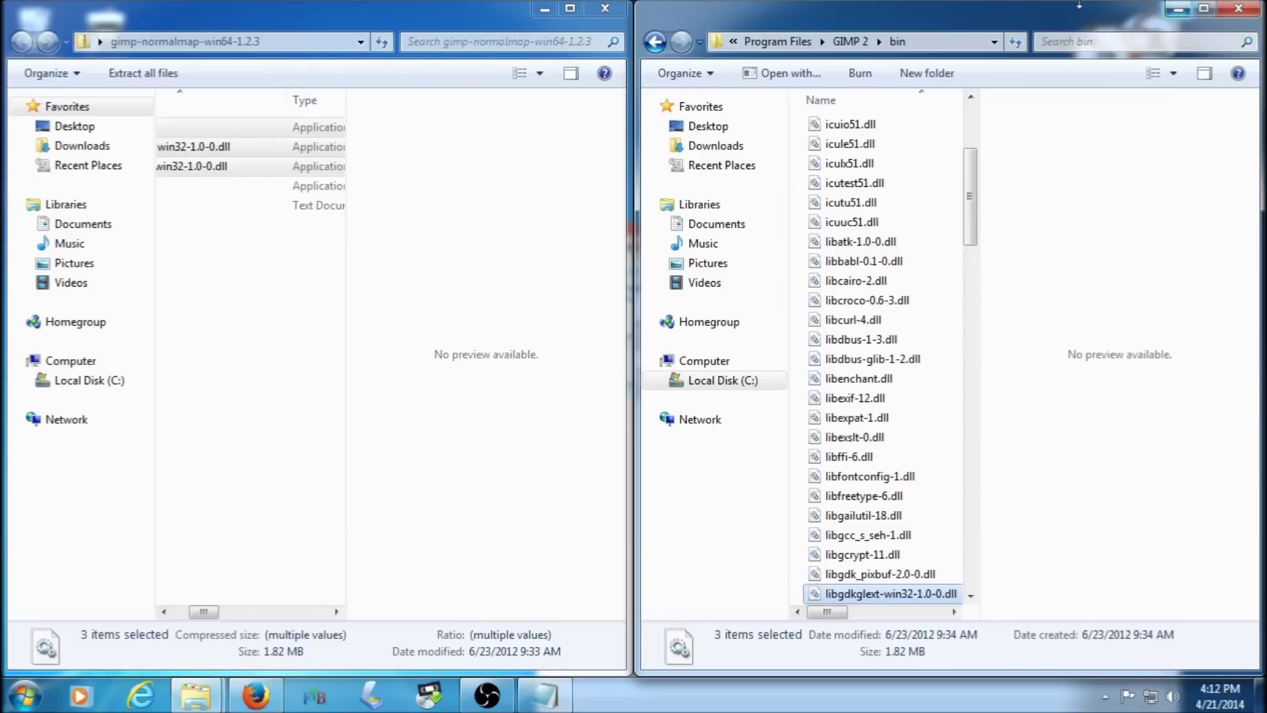
click(547, 10)
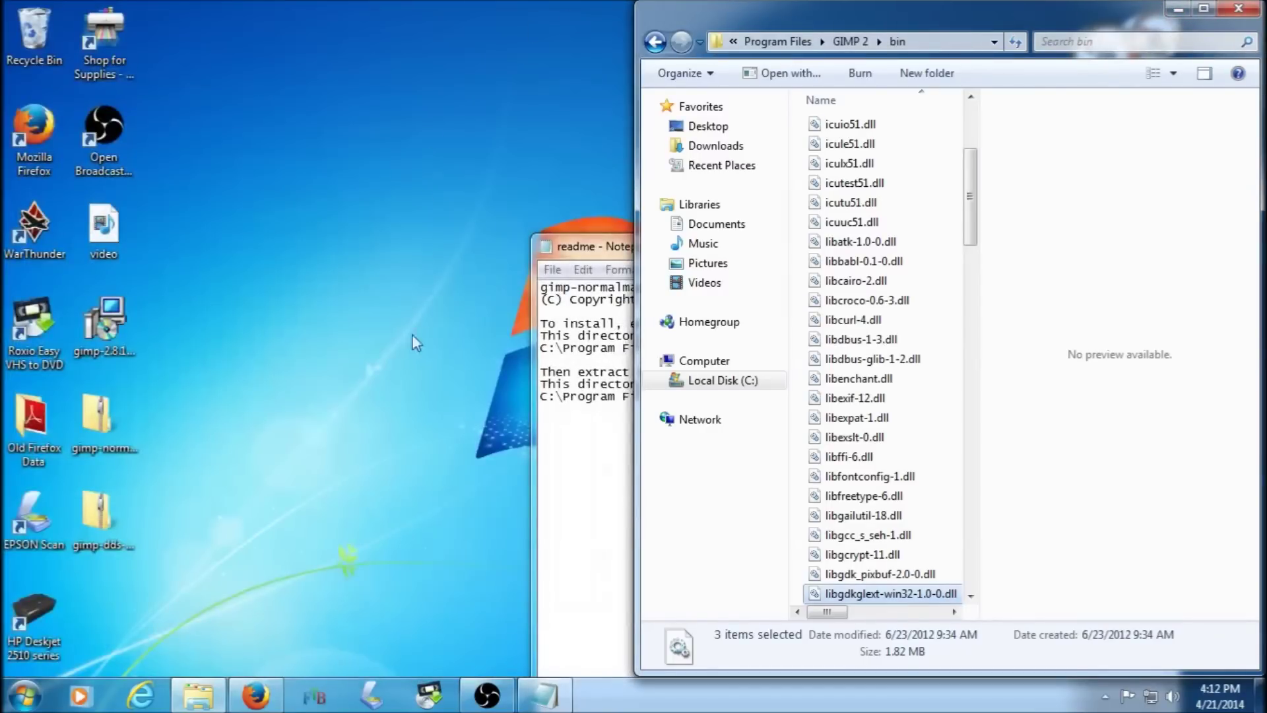
Open the gimp-dds-win64-3.0.1 zip, close the normalmap readme, and open the gimp-dds readme
double_click(105, 521)
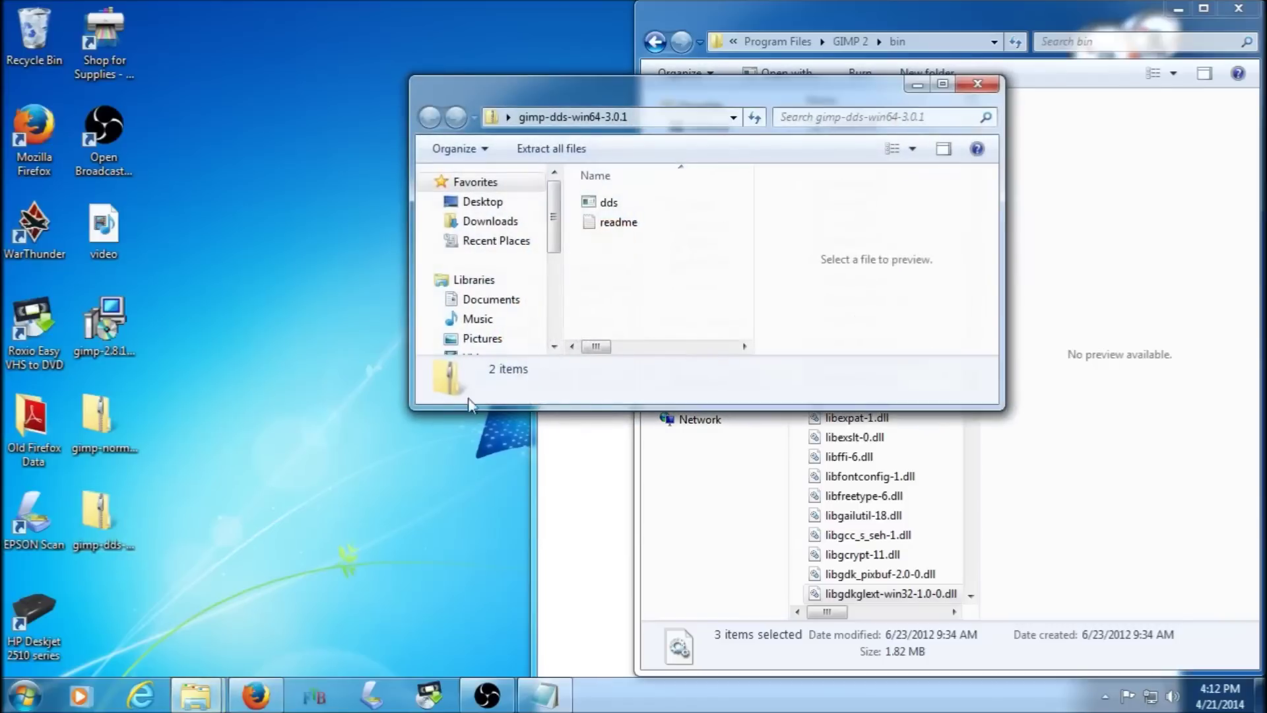
drag(801, 98, 414, 102)
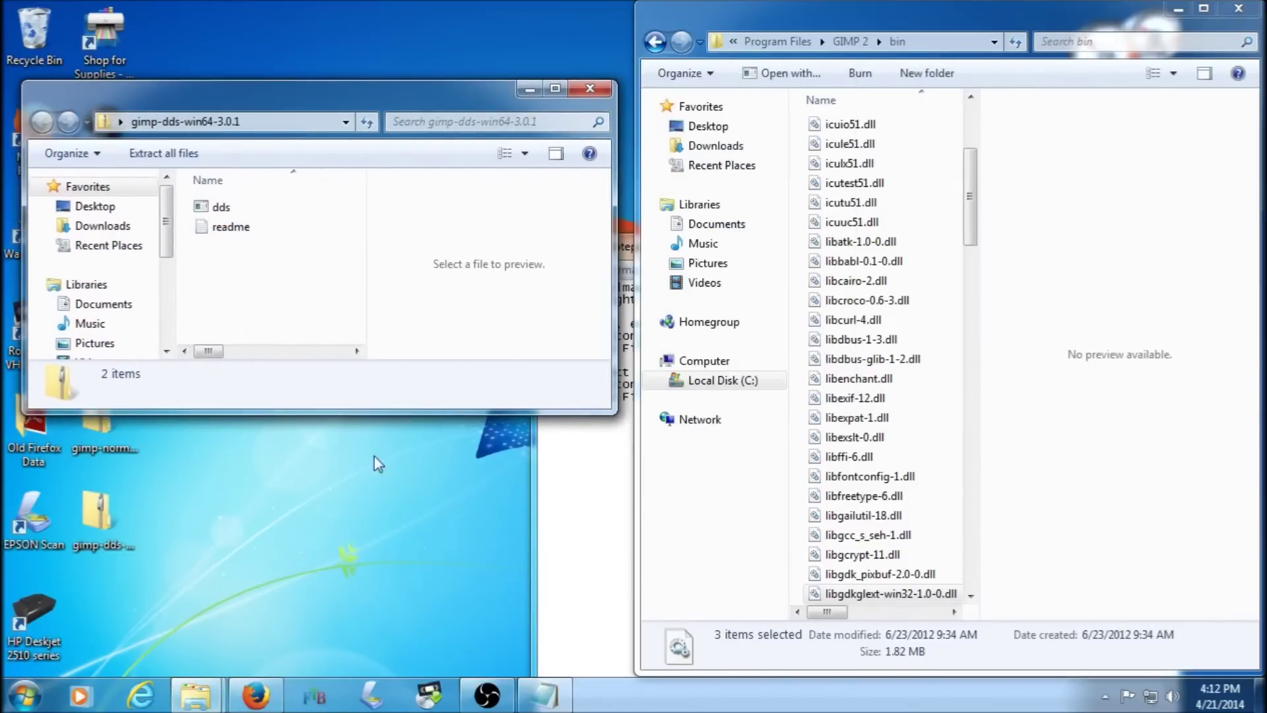
click(547, 701)
click(1157, 242)
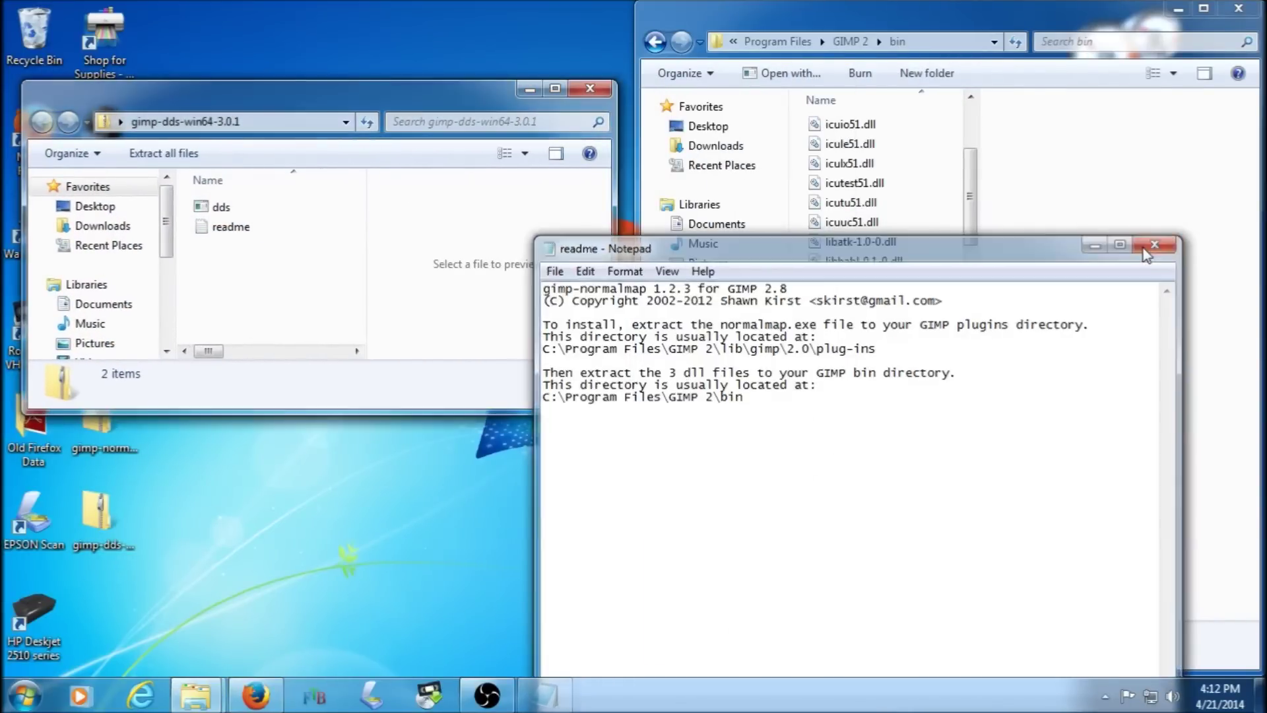
double_click(243, 231)
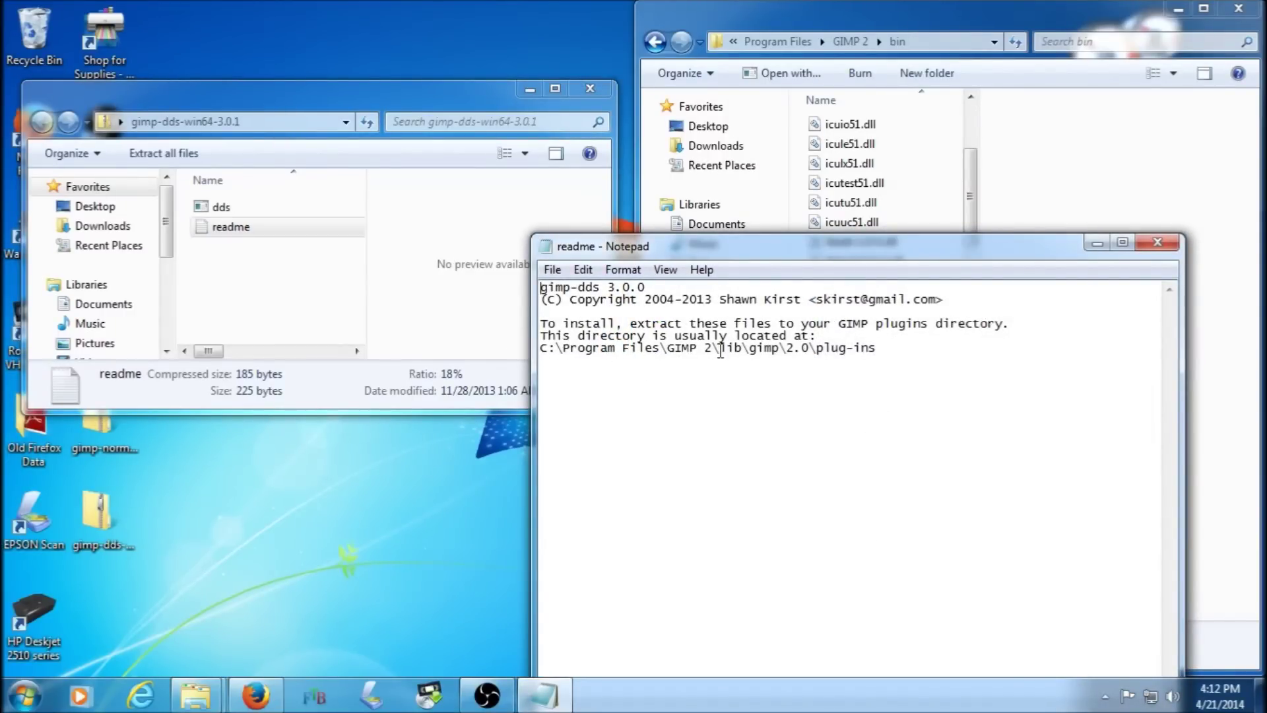
Navigate from the GIMP 2 folder into lib\gimp\2.0\plug-ins
click(853, 42)
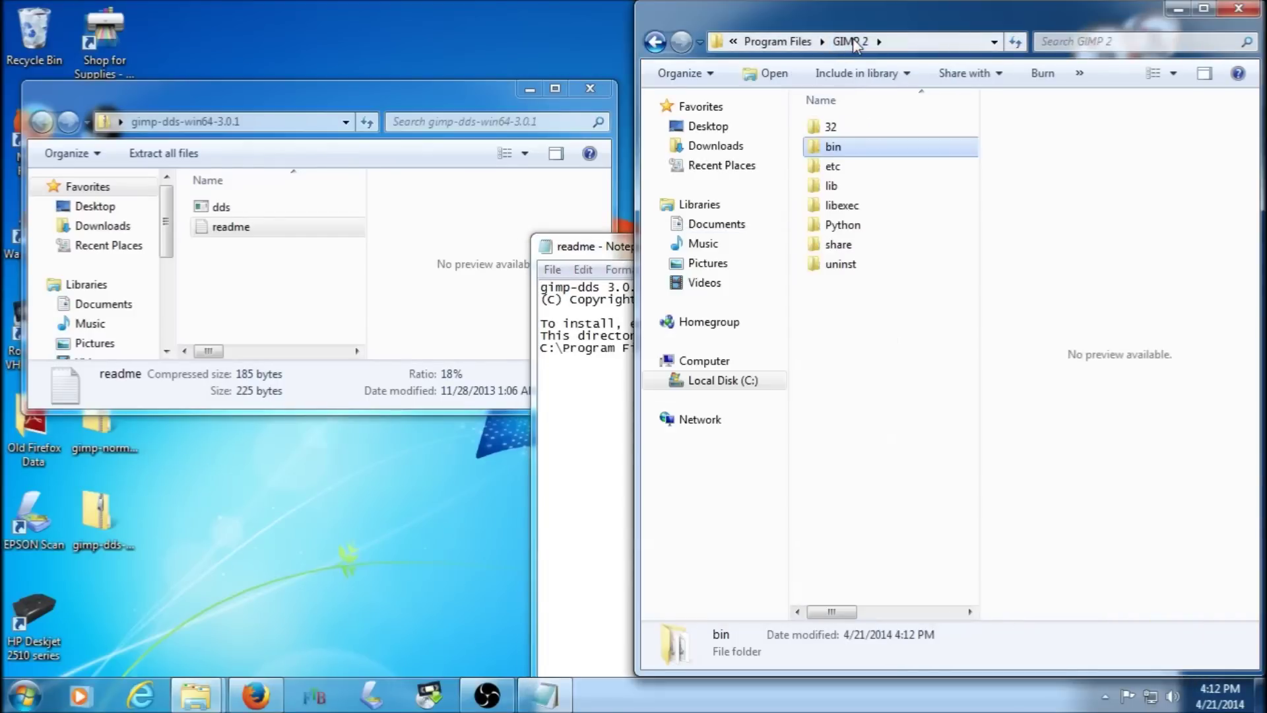
double_click(847, 191)
click(849, 209)
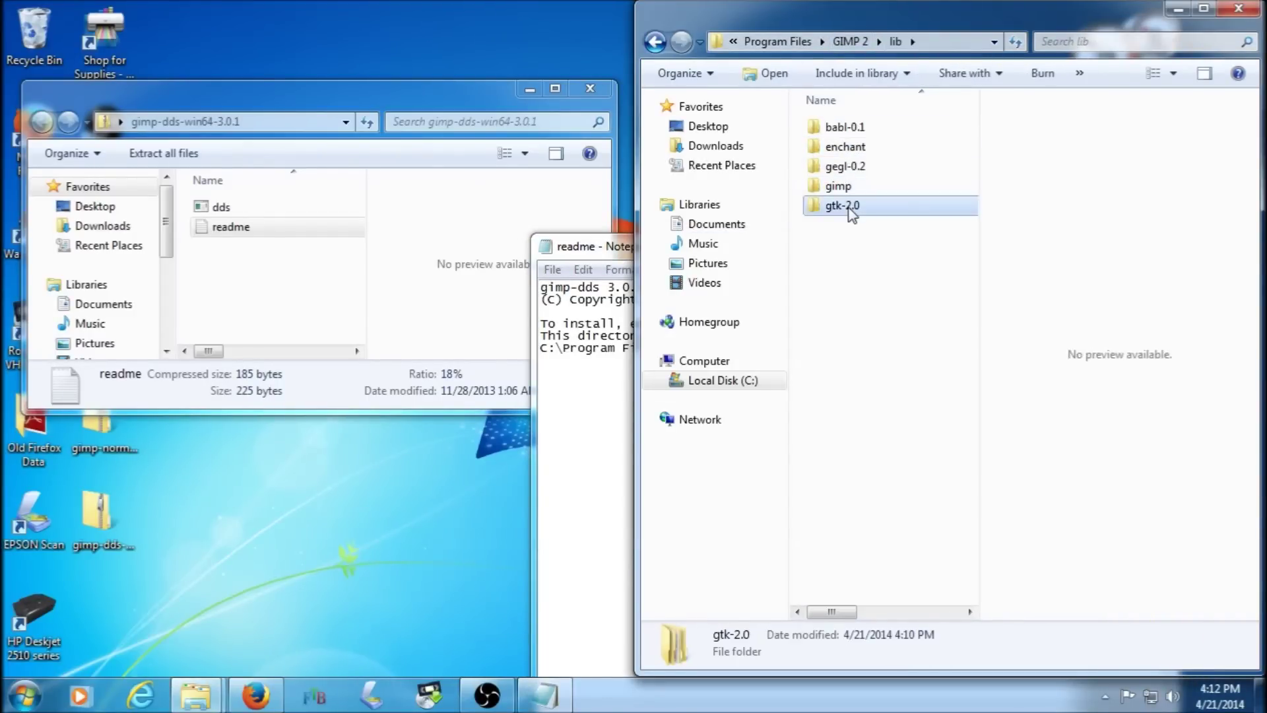
double_click(841, 188)
double_click(833, 130)
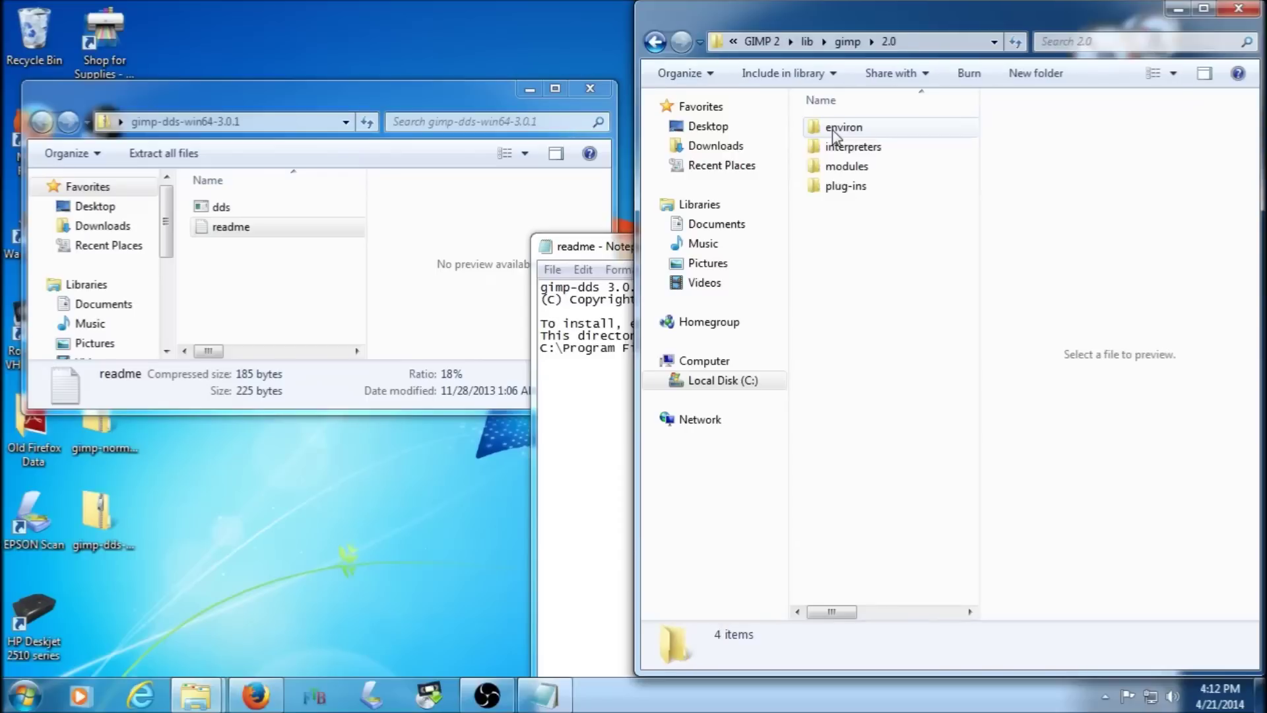
double_click(845, 186)
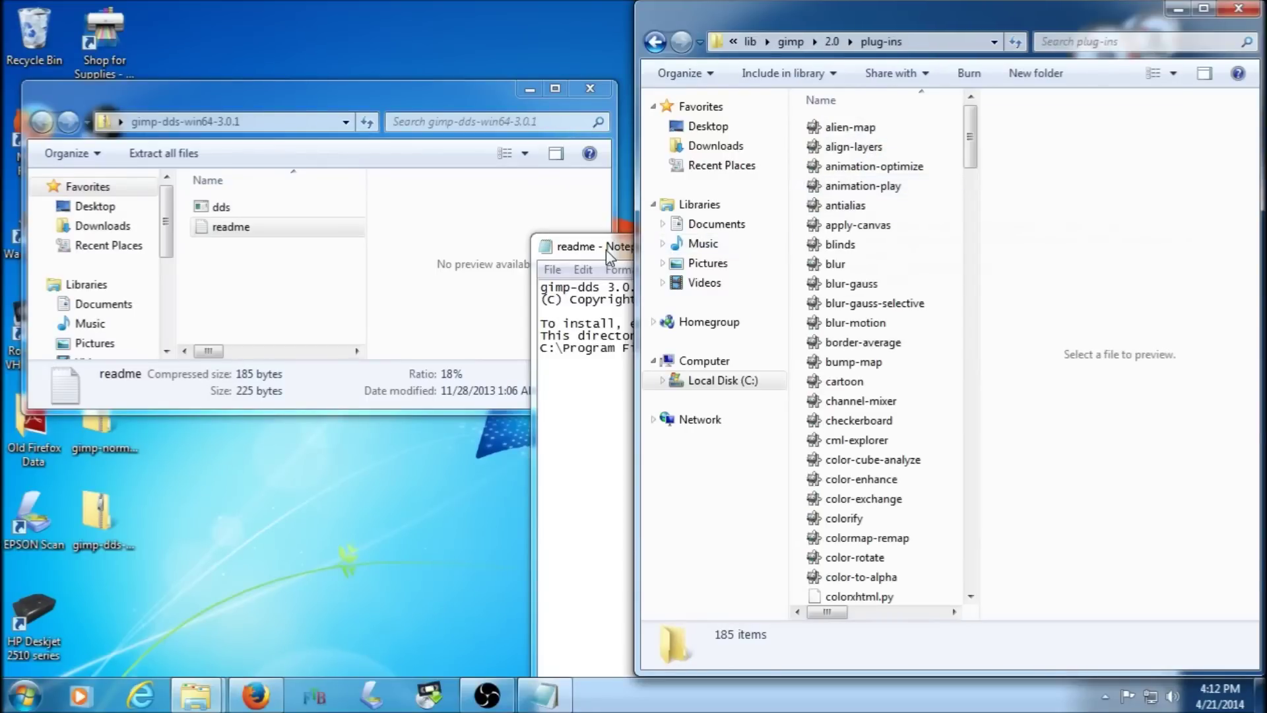
Copy the dds plug-in into the plug-ins folder with administrator permission, then close it
drag(607, 249, 405, 240)
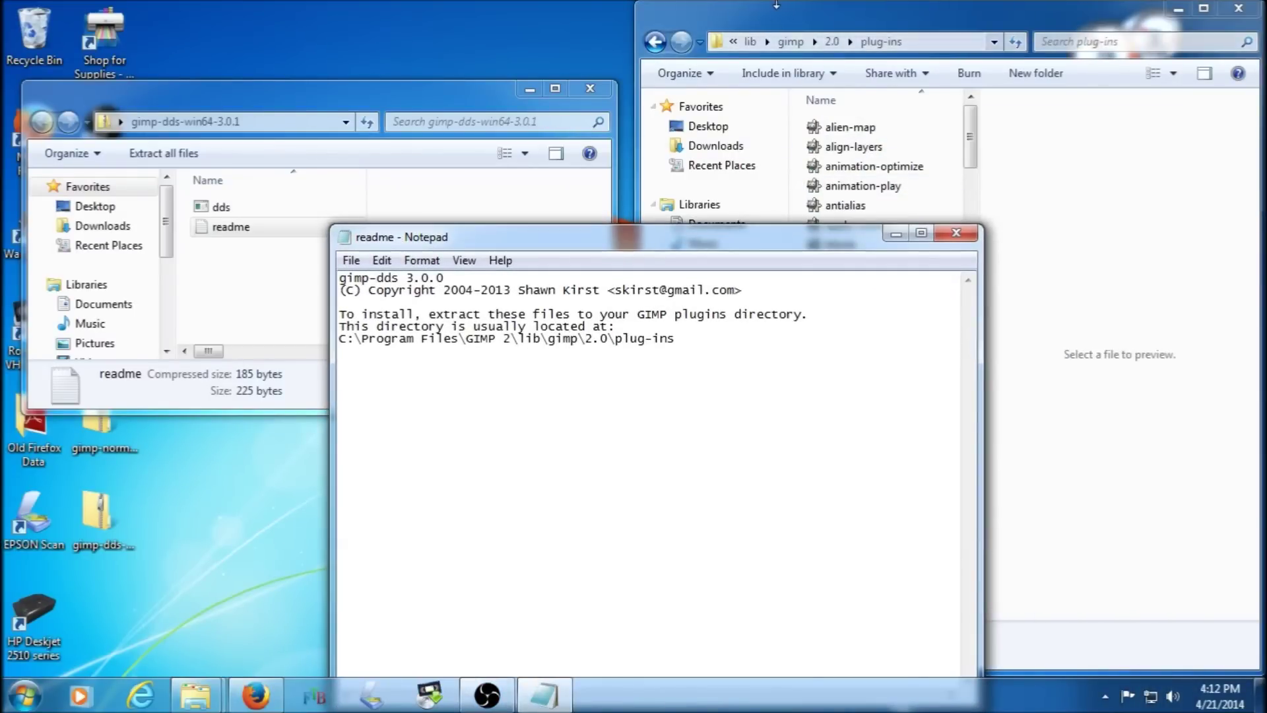
click(246, 207)
drag(219, 206, 791, 175)
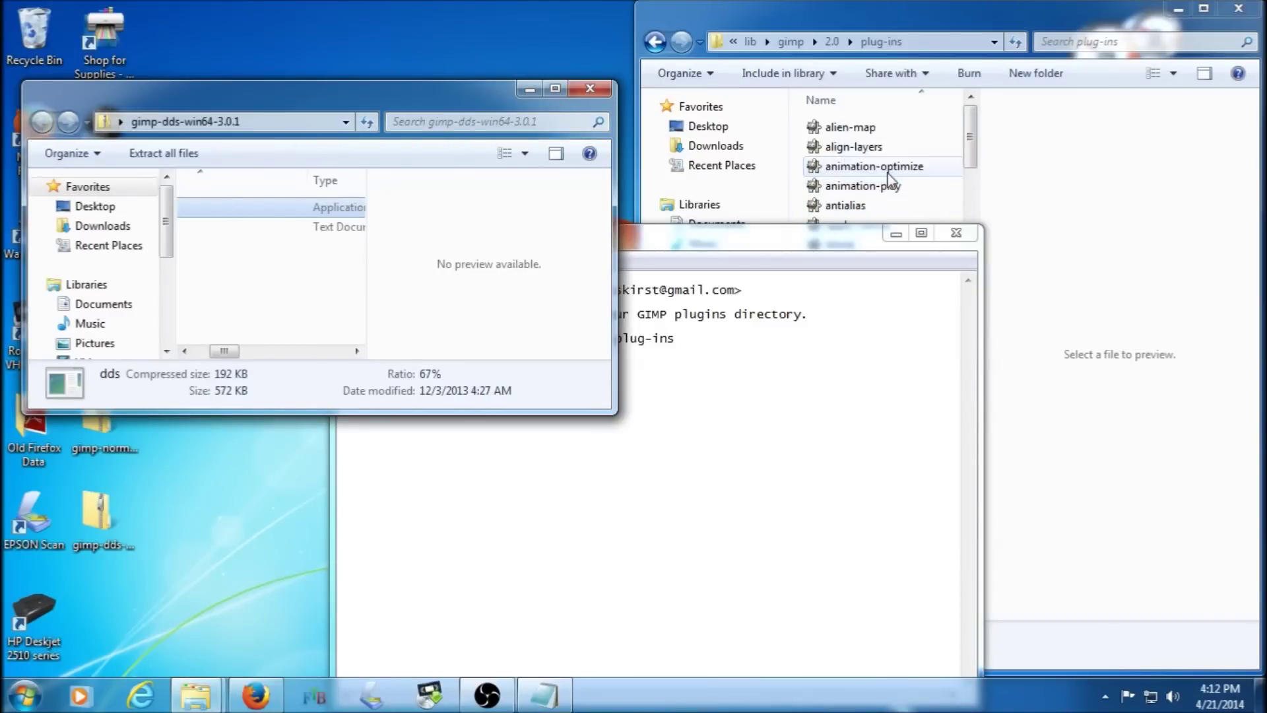
right_click(254, 215)
click(288, 271)
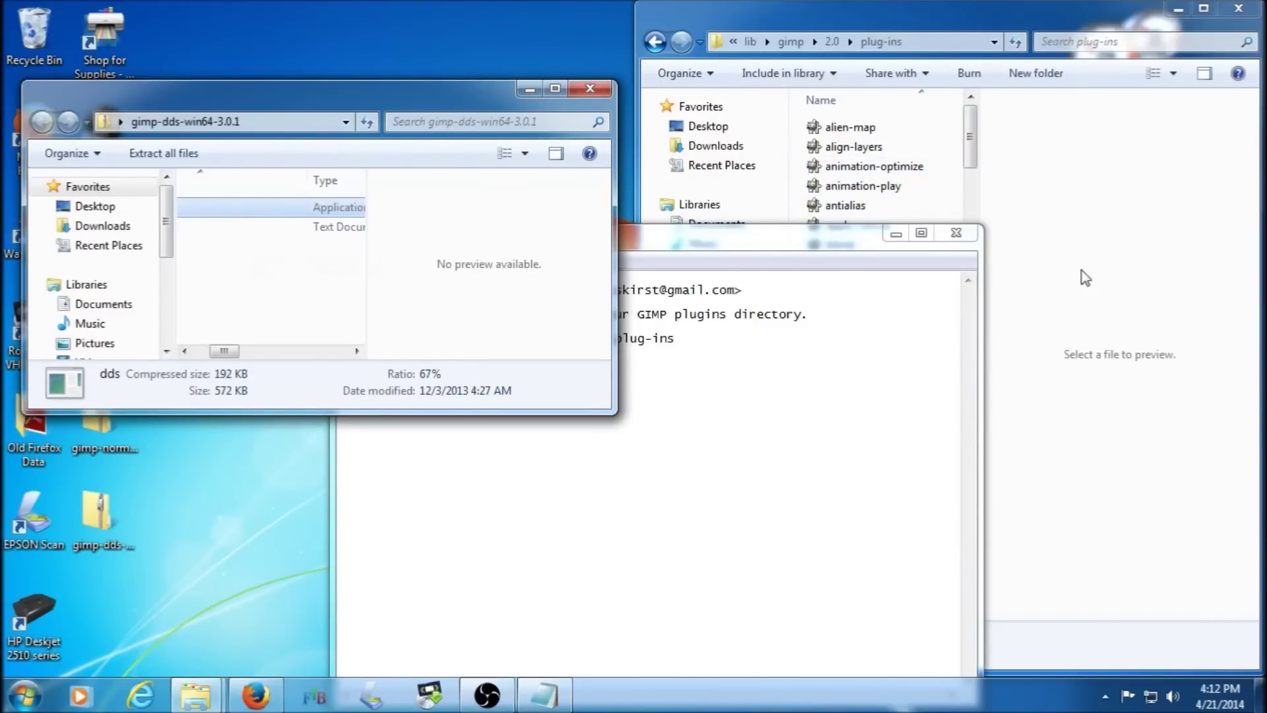
right_click(1081, 272)
click(1070, 426)
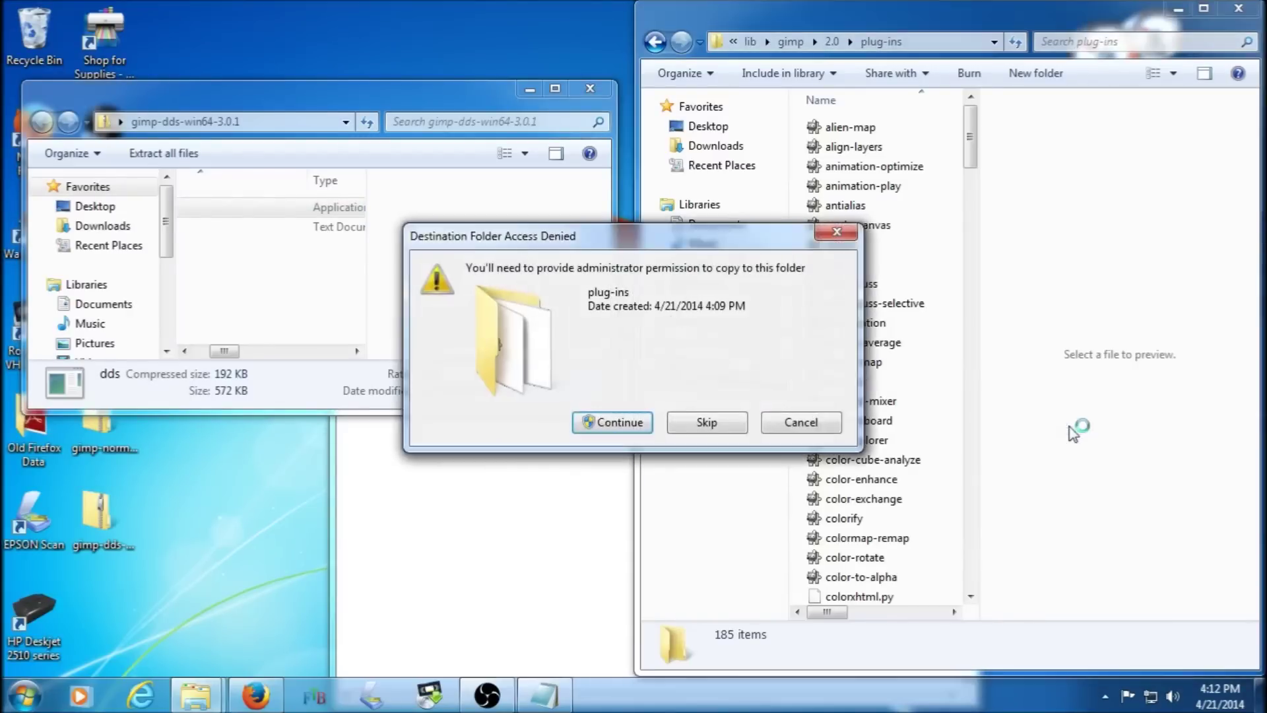
click(613, 422)
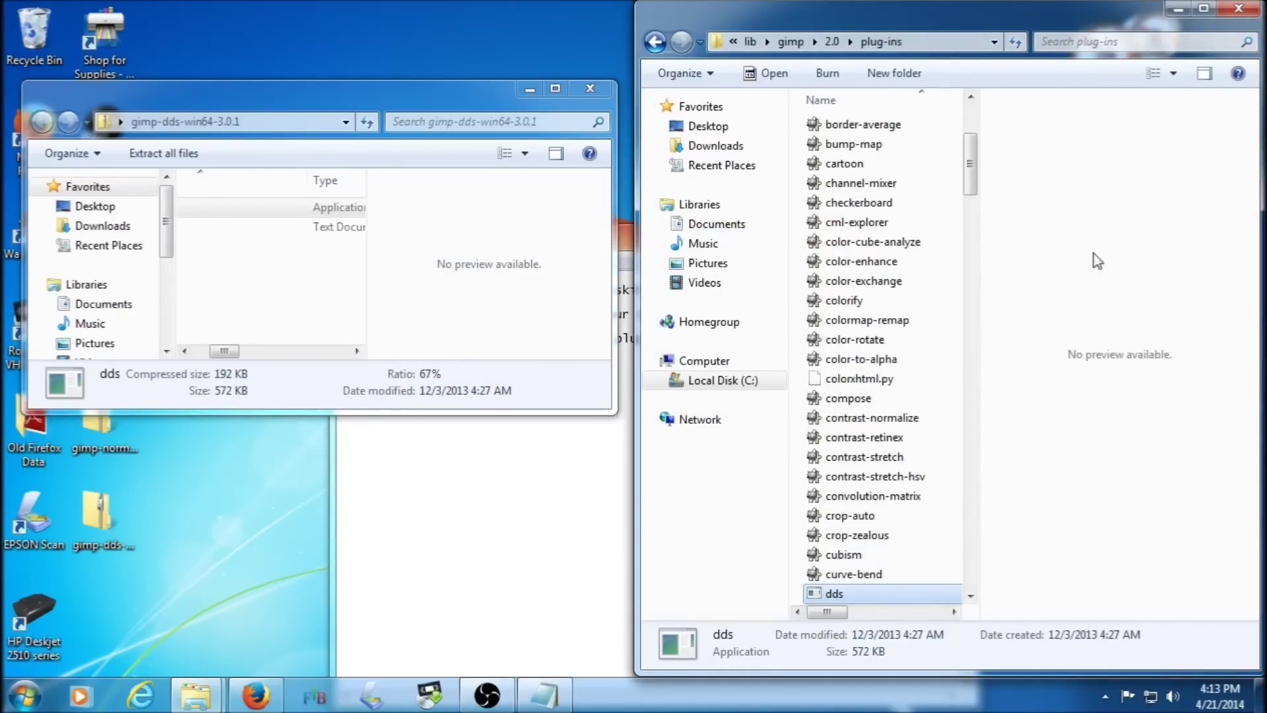
click(1239, 8)
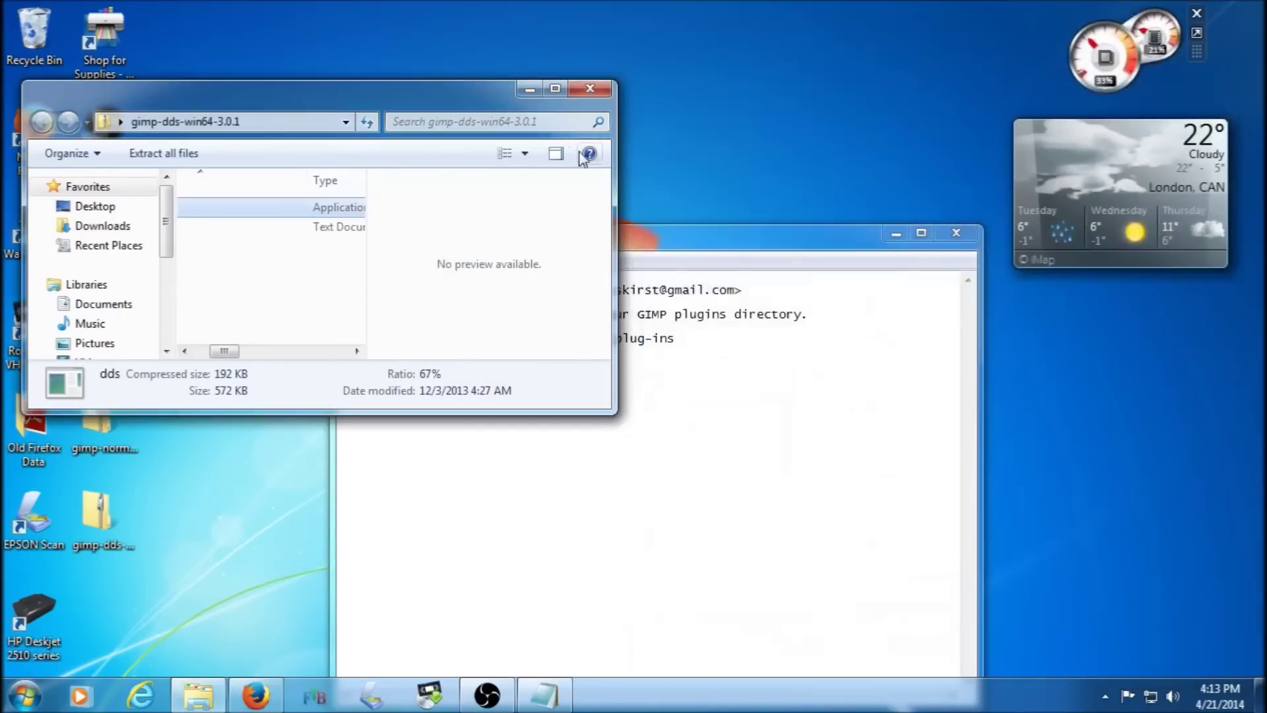
Close the dds archive and readme windows, then launch GIMP 2 from a Start search for 'gim'
click(587, 89)
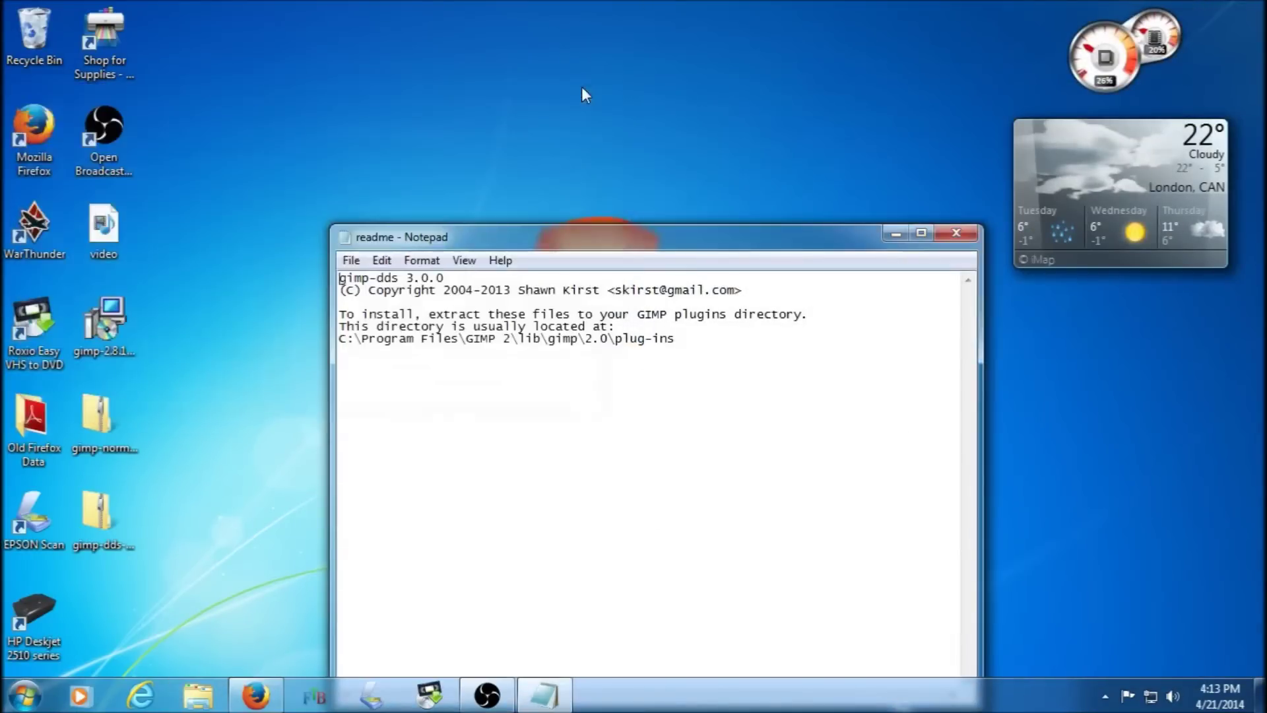
click(954, 232)
click(19, 697)
click(42, 644)
text(gipm)
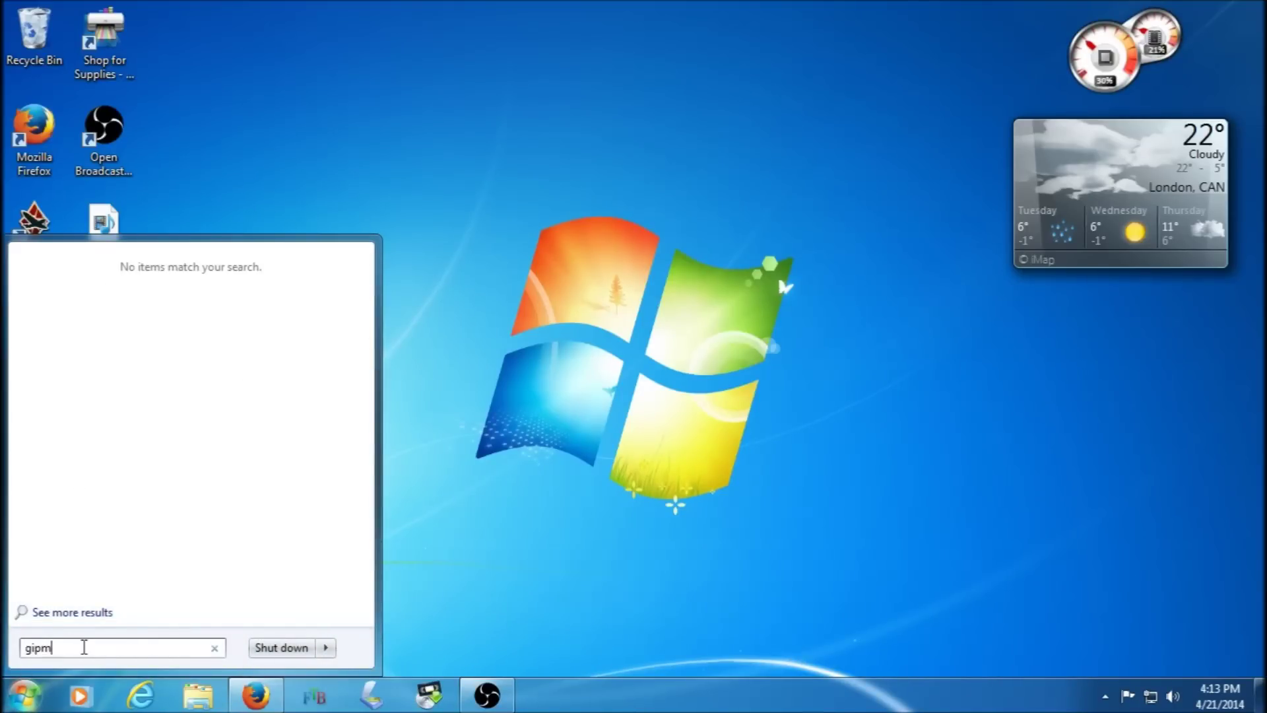
key(BackSpace)
key(BackSpace)
key(BackSpace)
text(im)
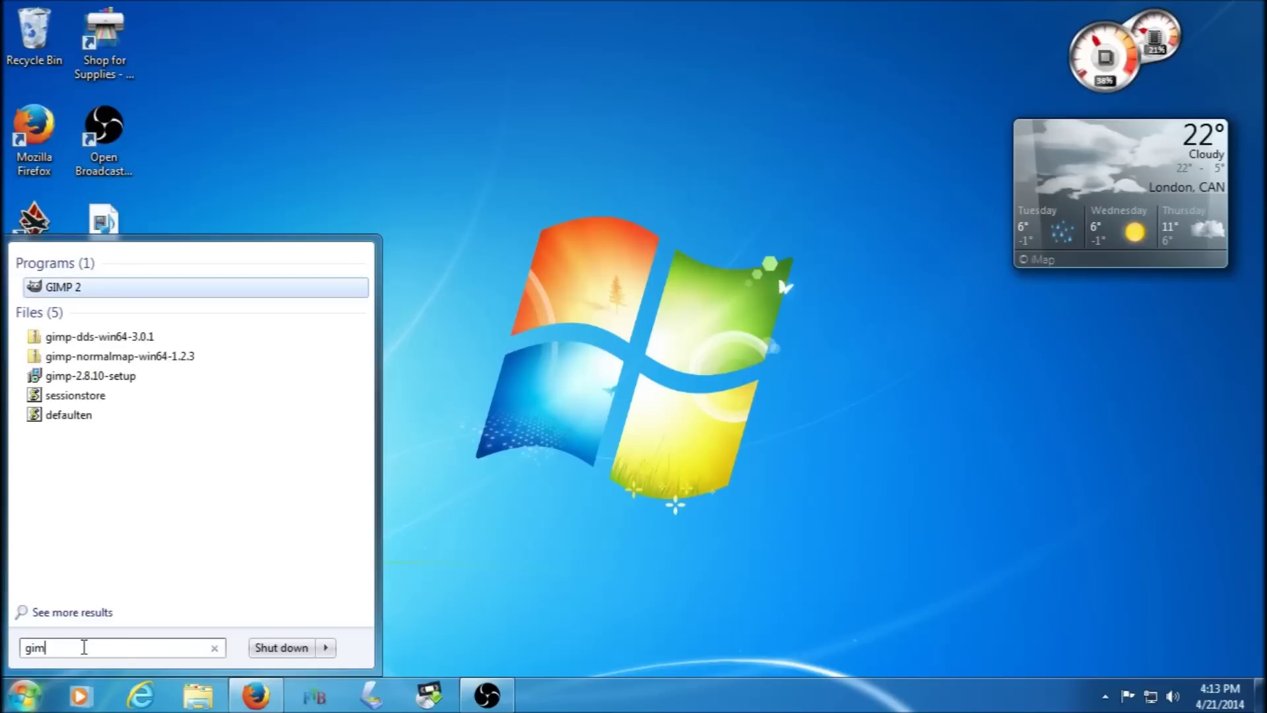
click(39, 287)
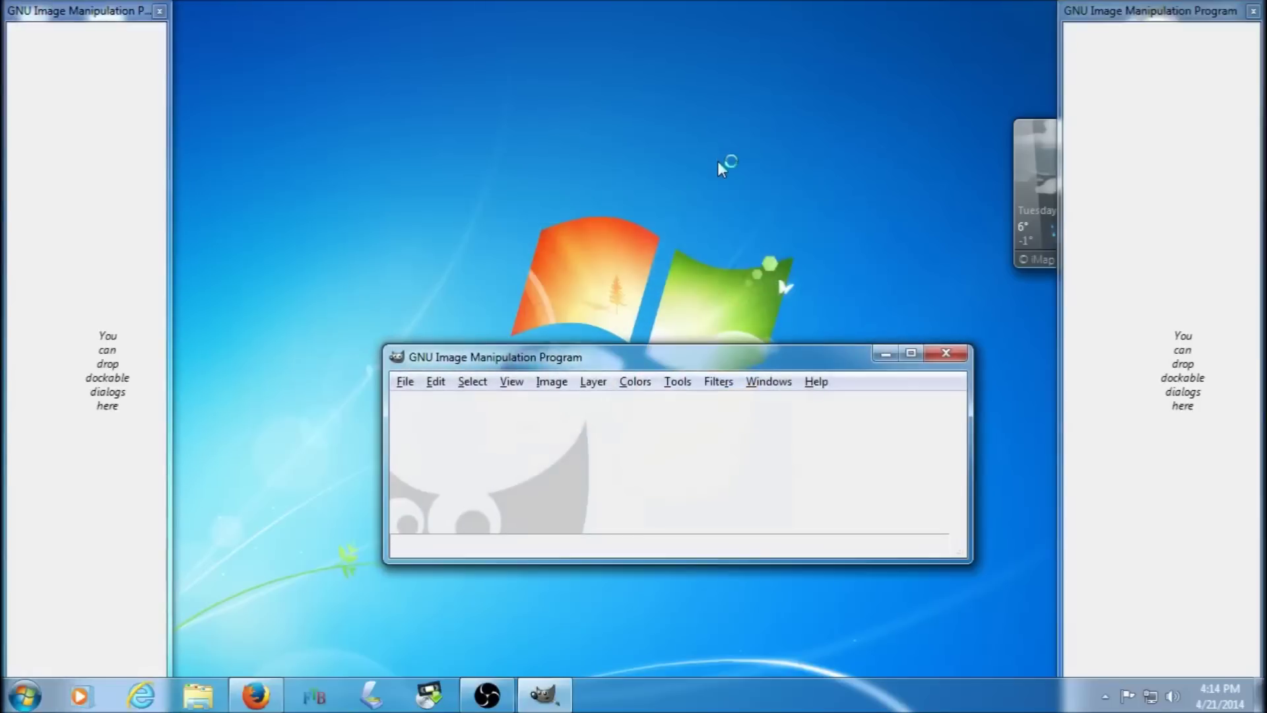
Maximize GIMP and create a new 640×400 image via File > New
click(911, 353)
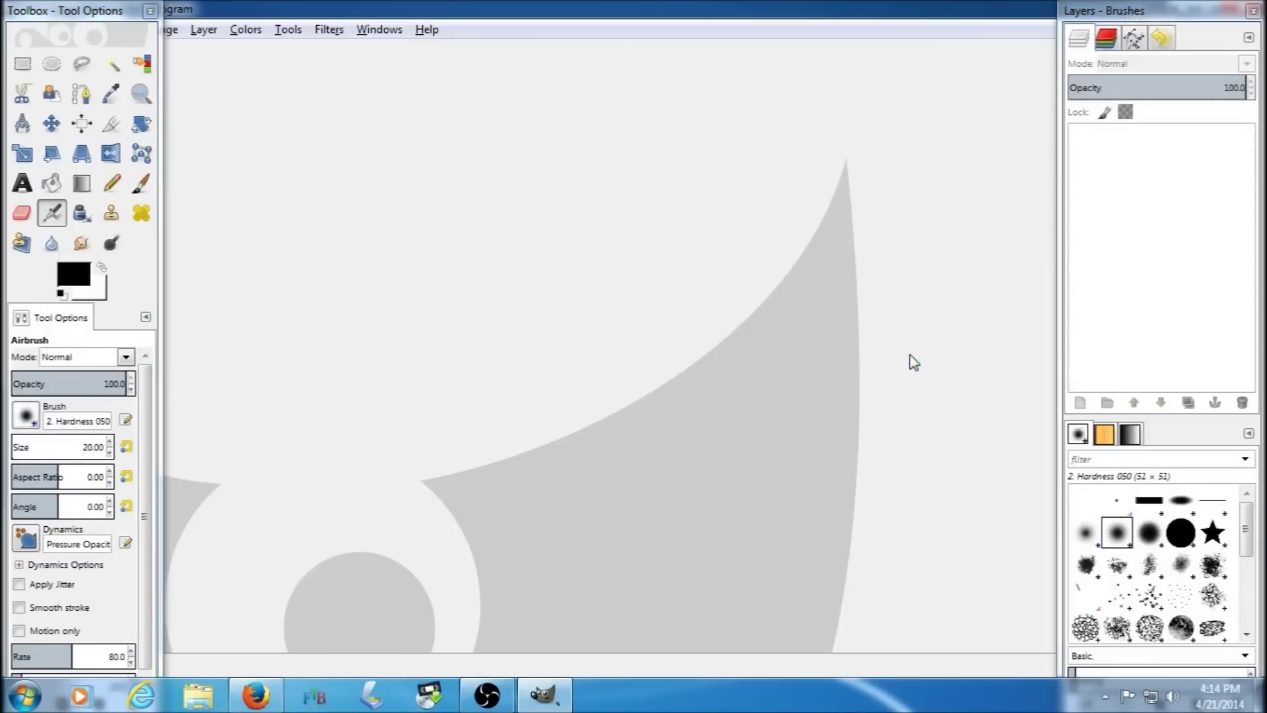
drag(76, 13, 607, 9)
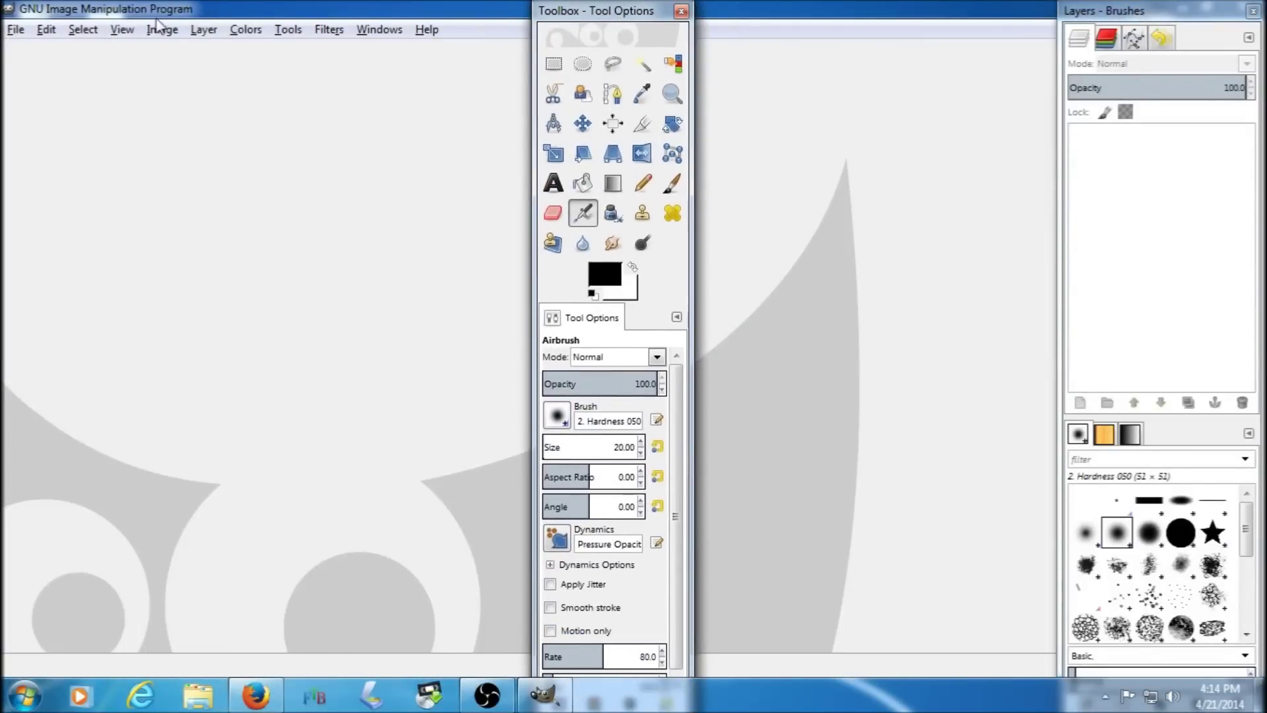
click(19, 31)
click(28, 51)
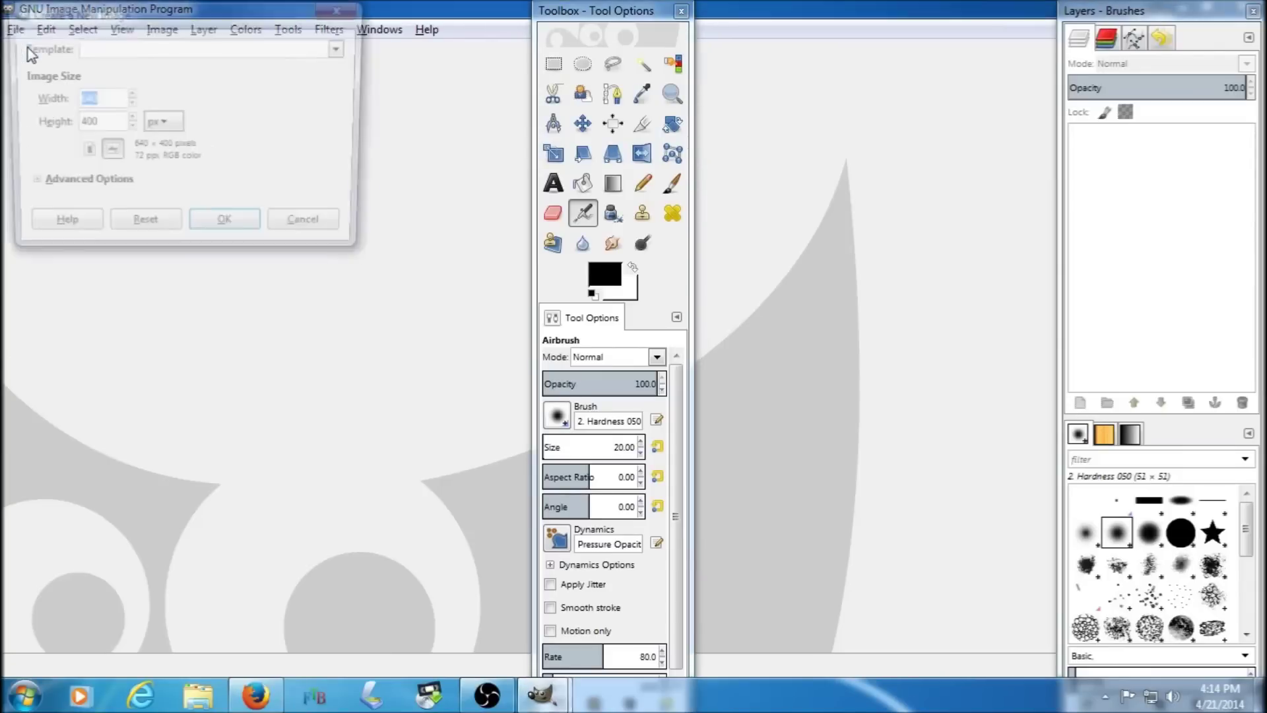
click(227, 228)
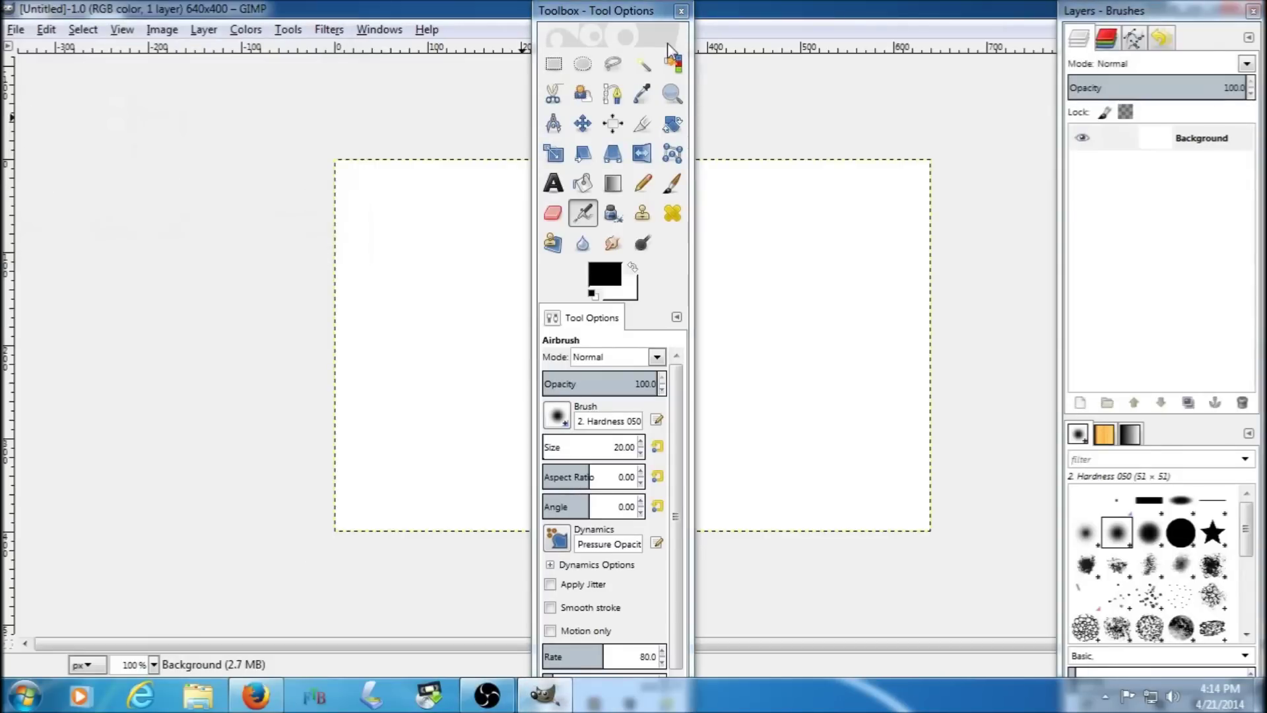
Draw a thick black curved scribble across the canvas with the Pencil tool
drag(658, 14, 185, 12)
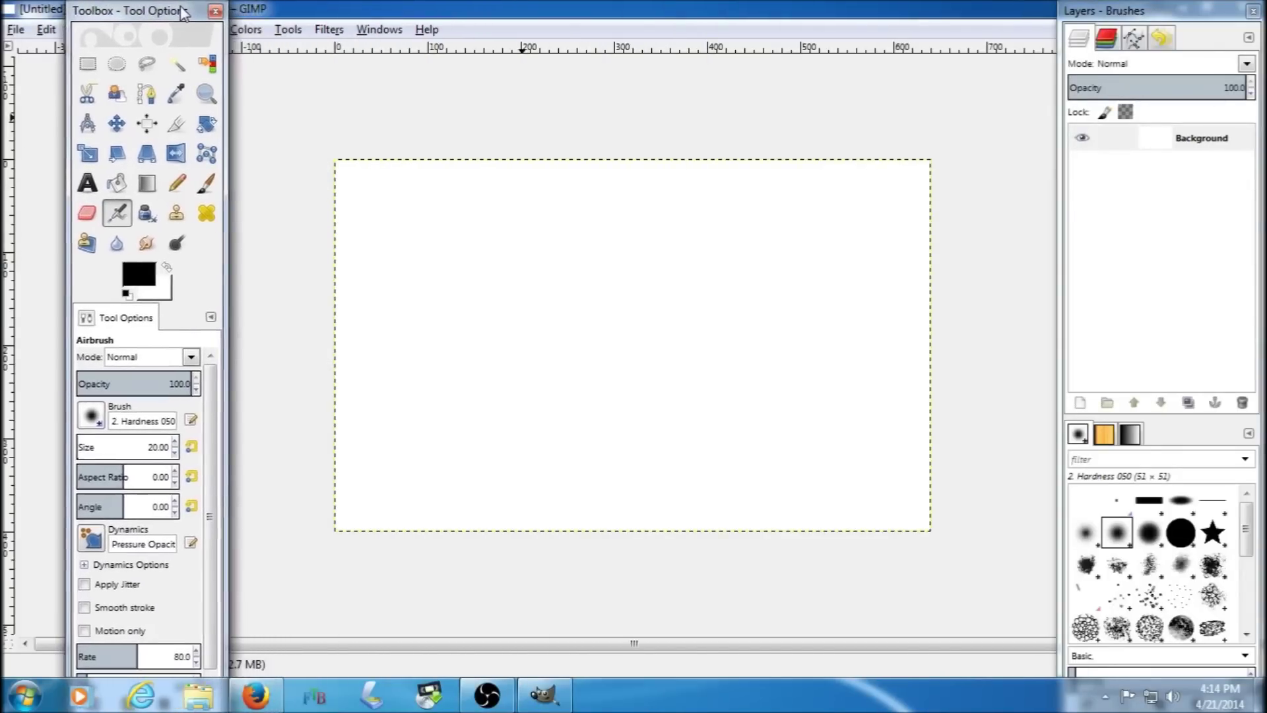
click(171, 182)
mouse_move(500, 232)
mouse_down()
mouse_move(728, 326)
mouse_move(810, 331)
mouse_move(590, 422)
mouse_move(750, 325)
mouse_move(742, 229)
mouse_move(668, 185)
mouse_up()
Apply Filters > Map > Normalmap with its default settings to the scribble
click(329, 29)
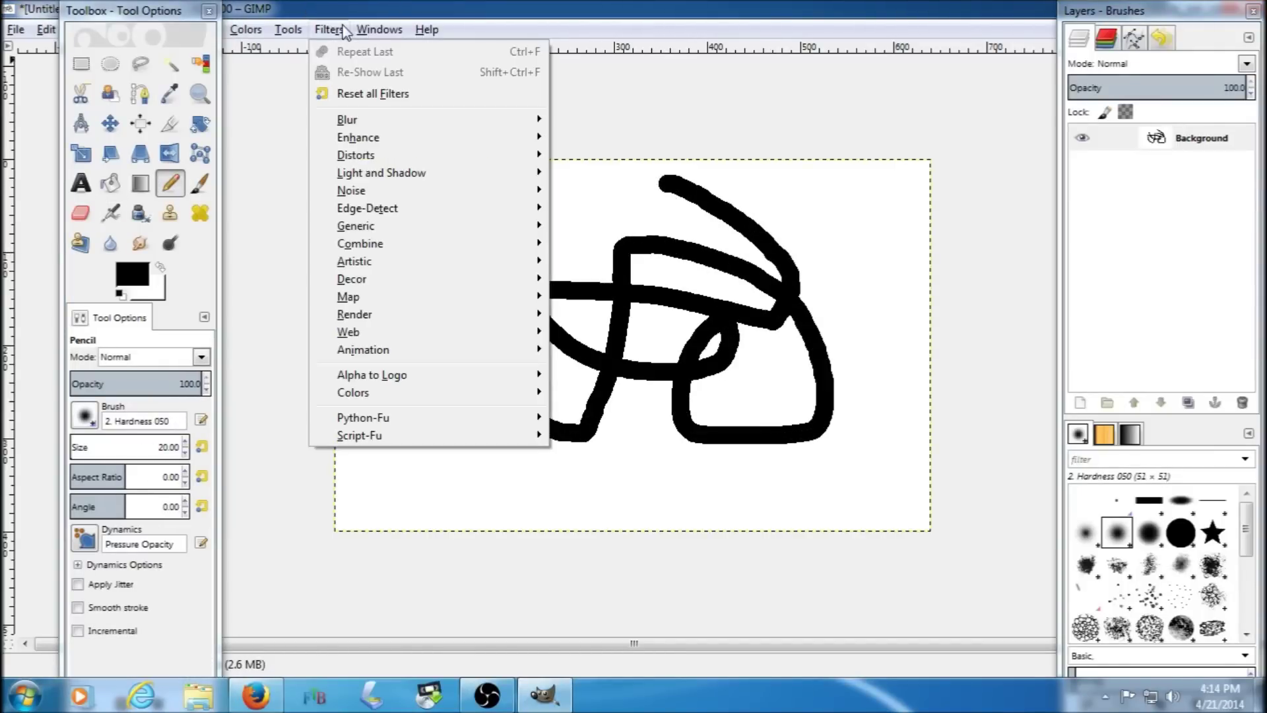
mouse_move(376, 298)
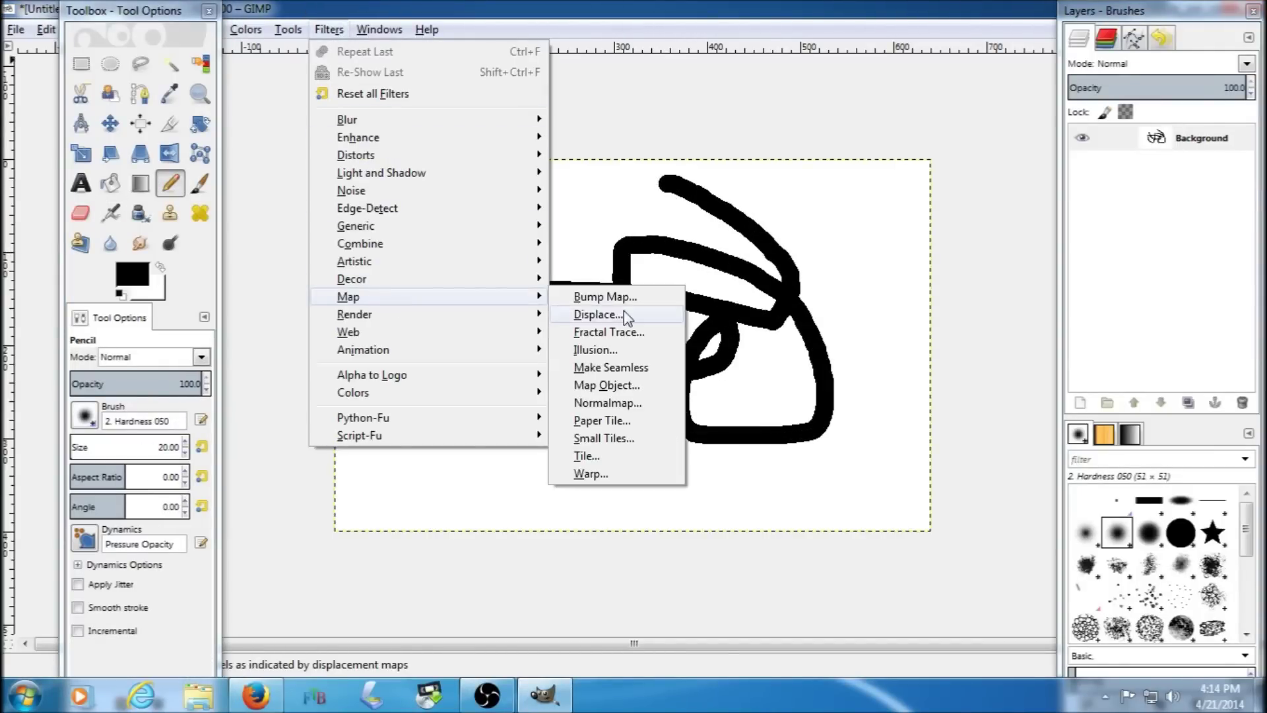
click(613, 401)
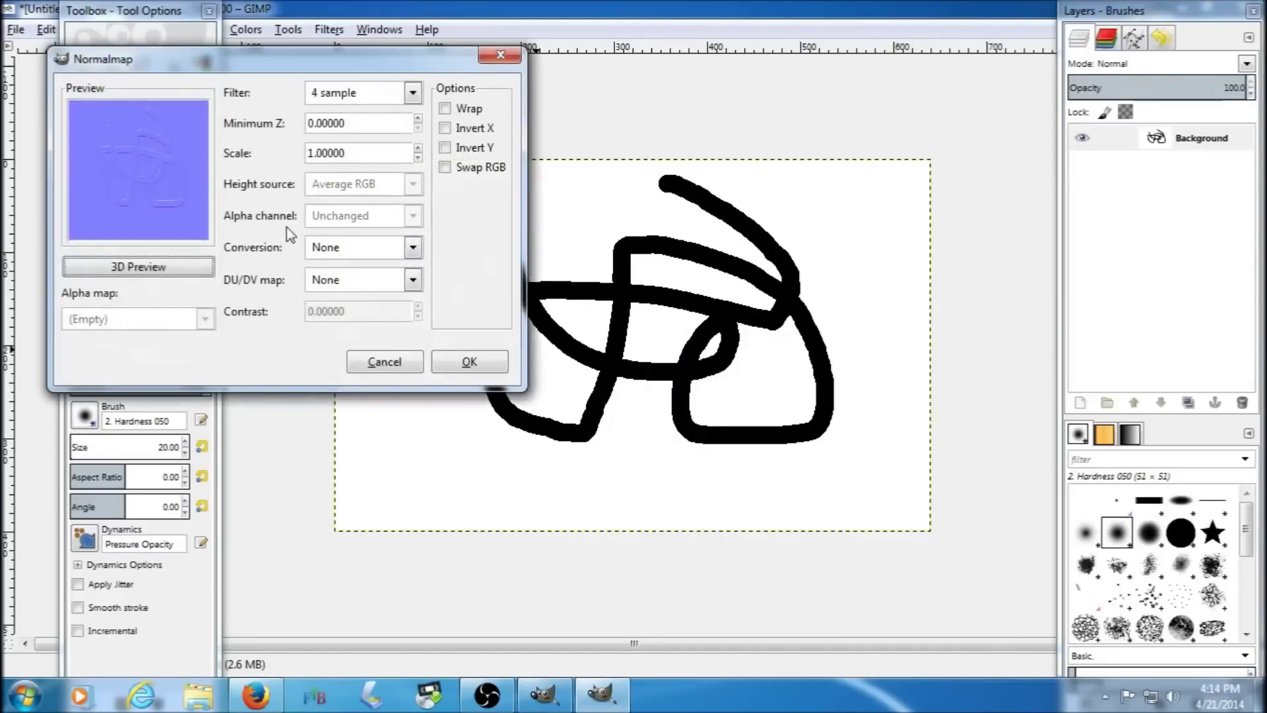
click(493, 370)
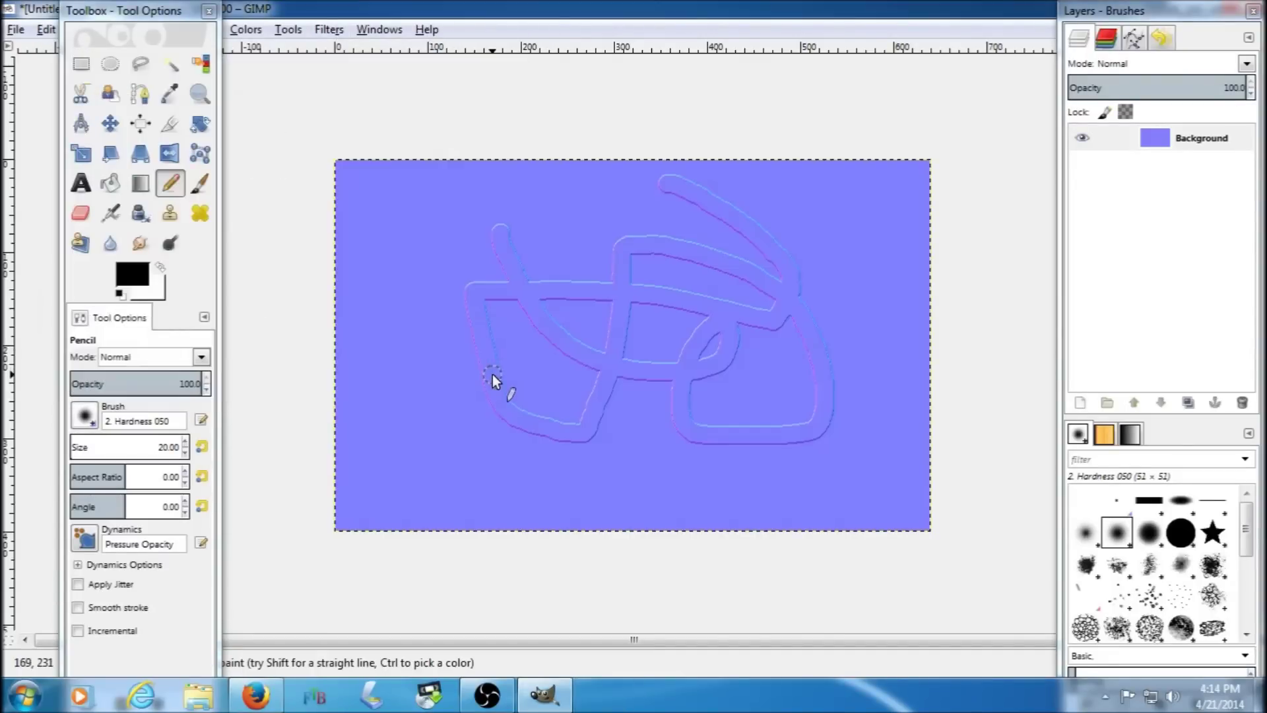
Export the image as Untitled.dds through File > Export As
click(15, 29)
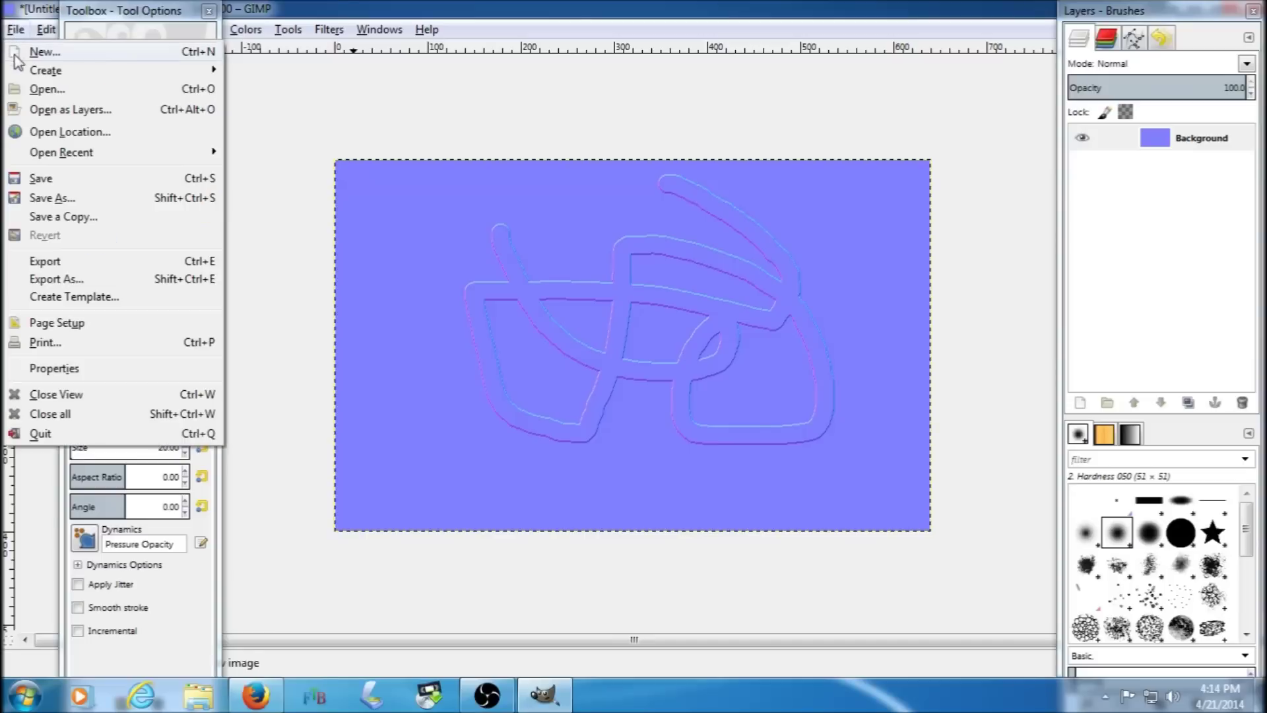
click(68, 283)
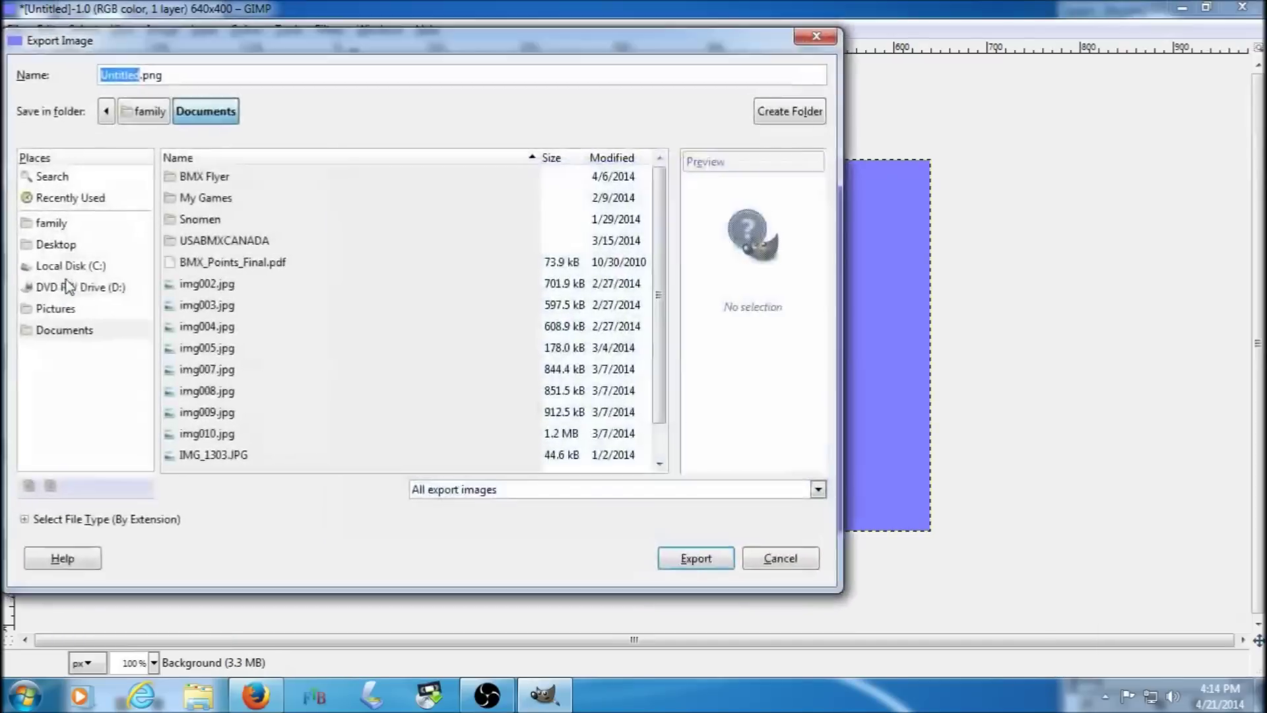
click(207, 80)
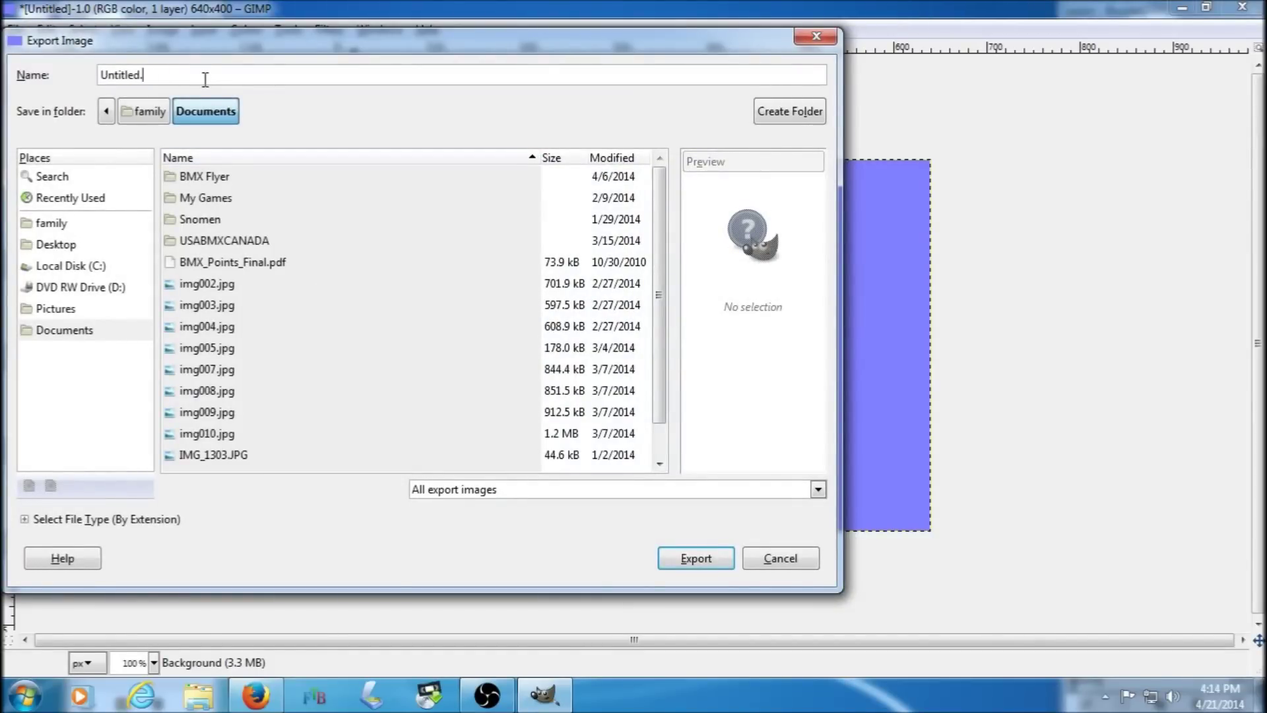
key(Return)
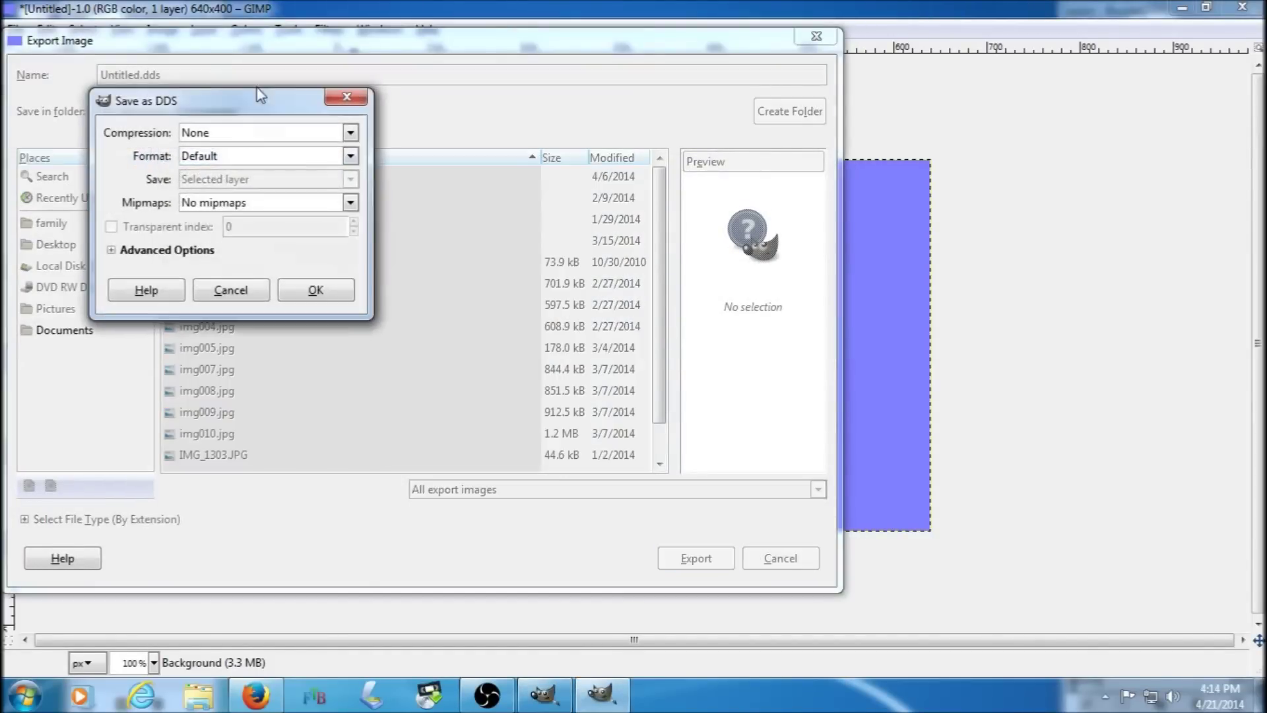
Set DDS compression to BC3 / DXT5 with generated mipmaps, then close the image window
click(242, 134)
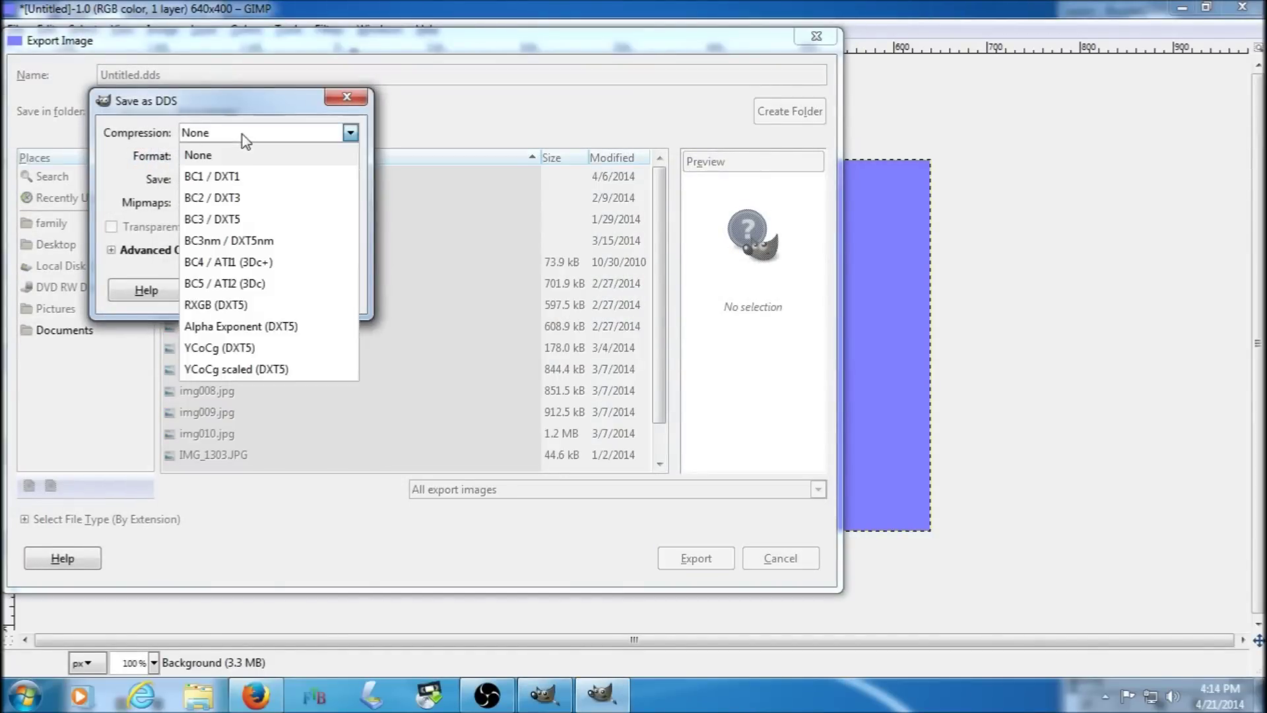
click(247, 218)
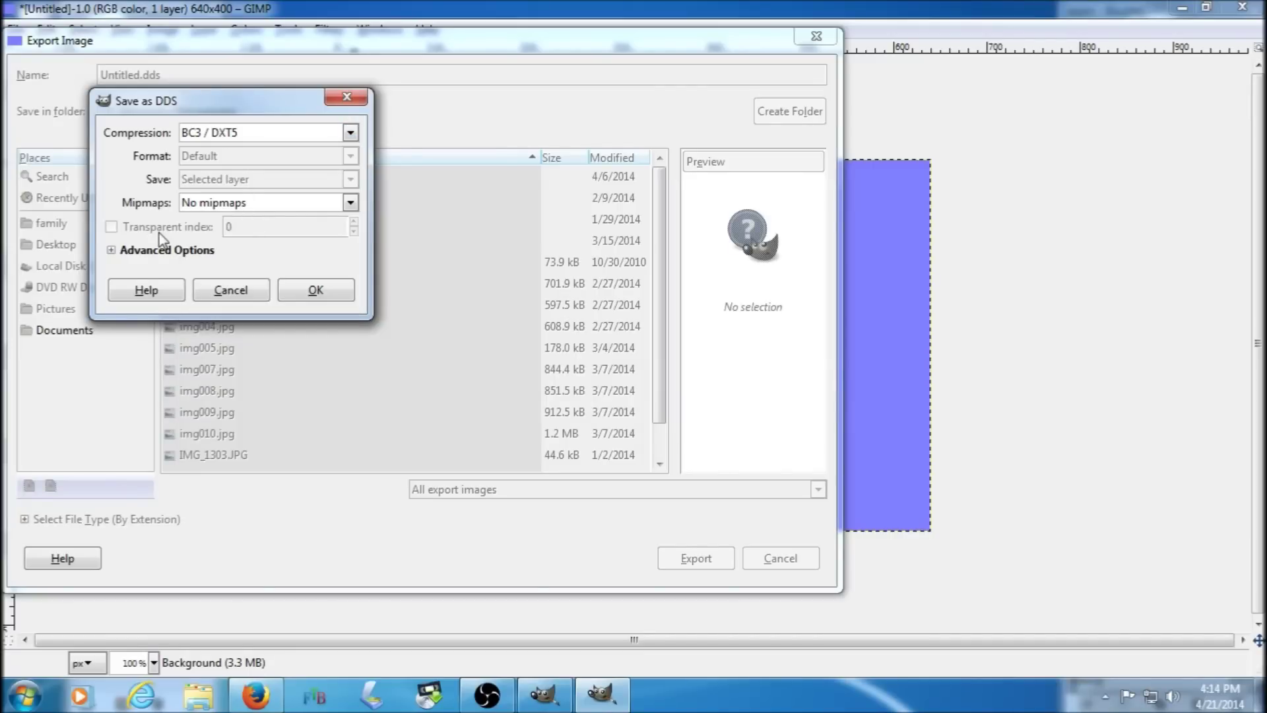
click(211, 211)
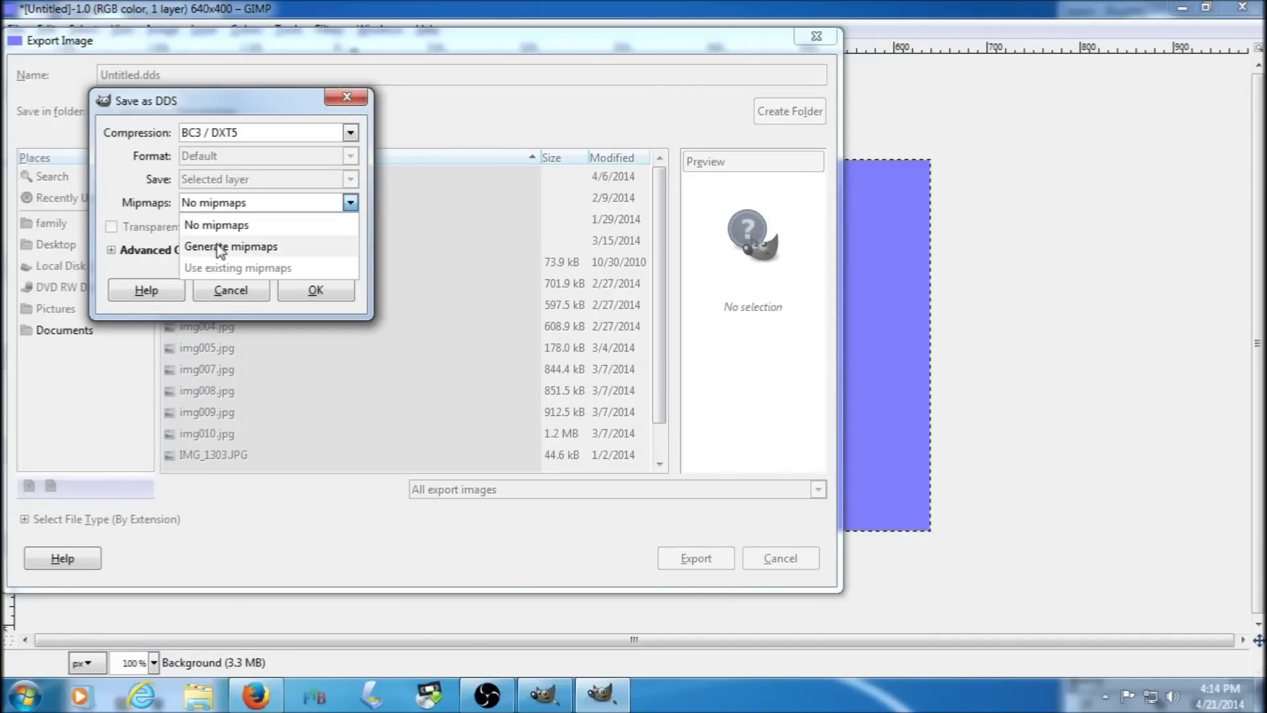
click(218, 246)
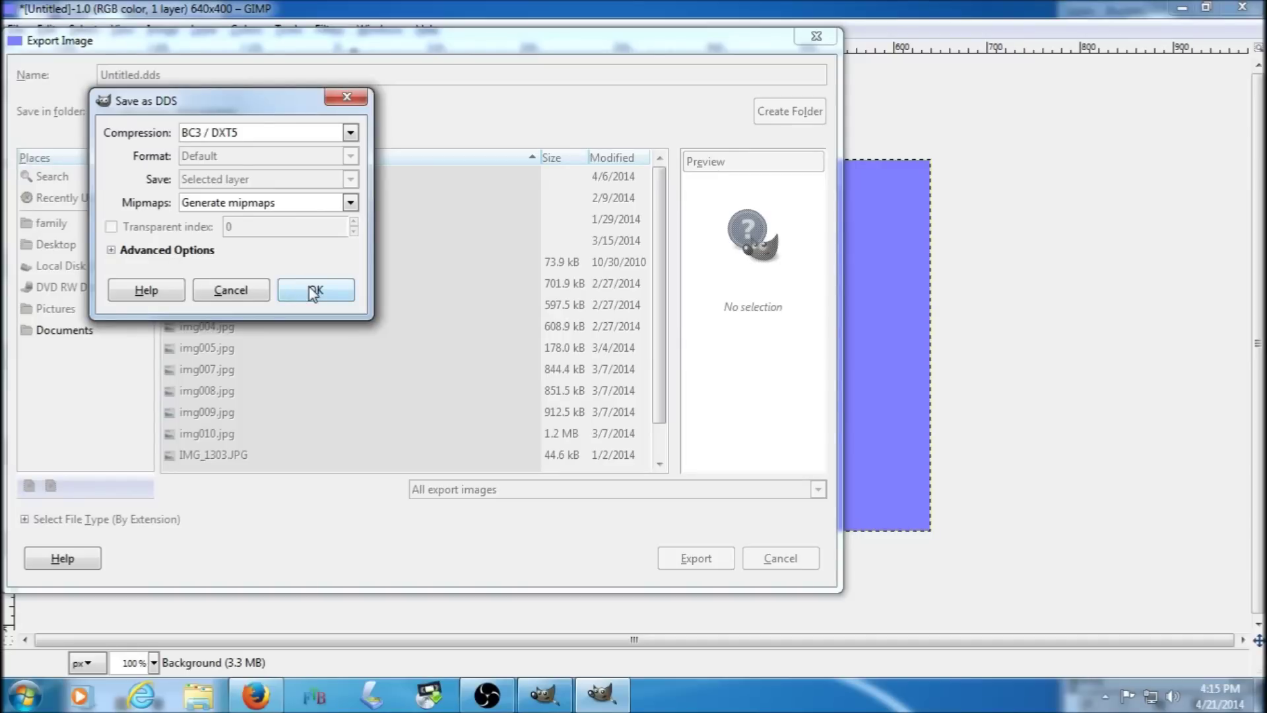
click(232, 290)
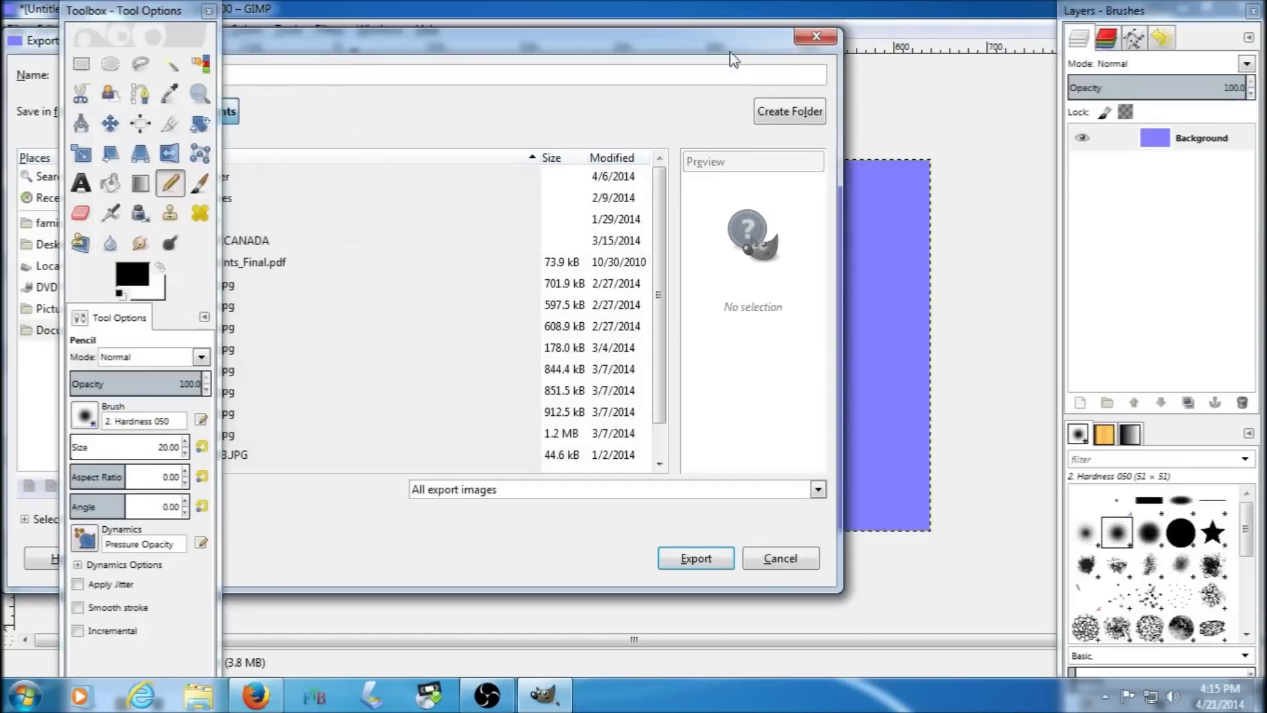
click(813, 37)
click(1242, 7)
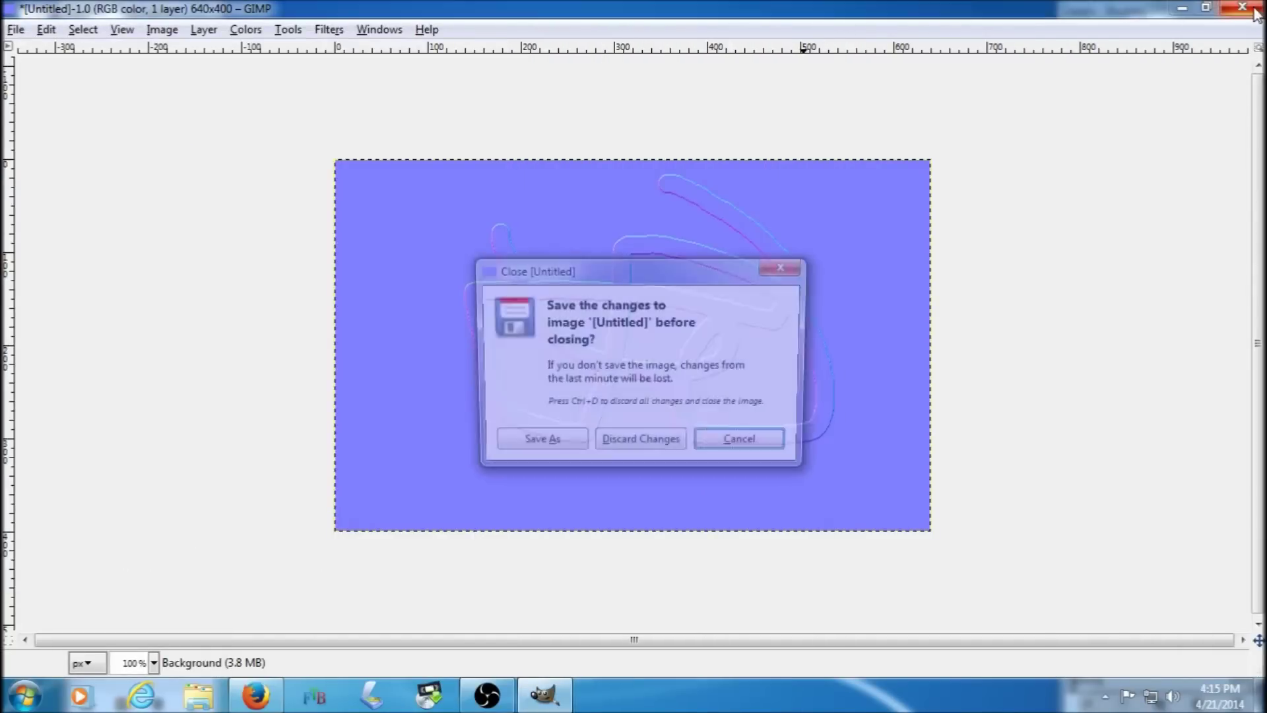